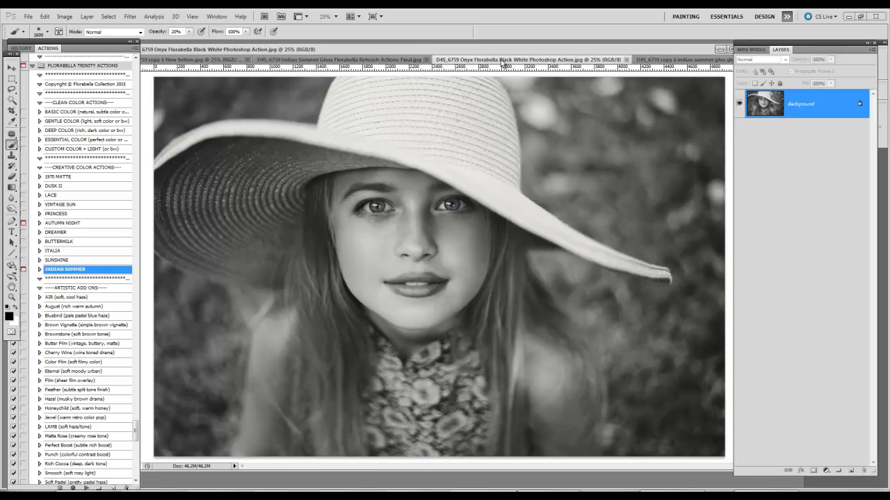
# Compare the New before photo with the finished Indian Summer Gloss and Onyx black-and-white versions.
pyautogui.click(216, 61)
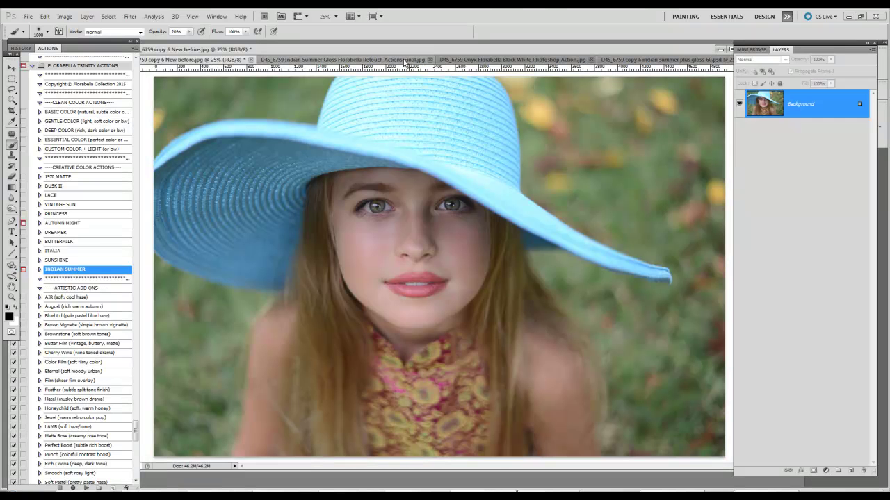
pyautogui.click(358, 61)
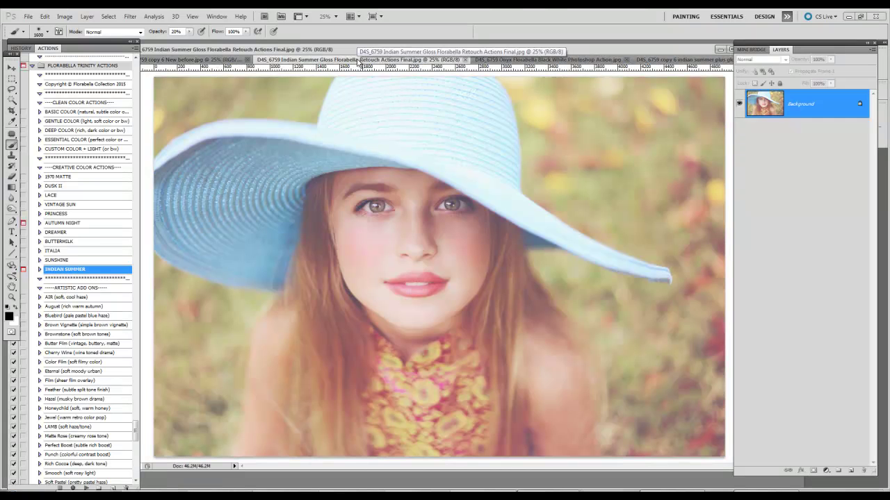
pyautogui.click(503, 61)
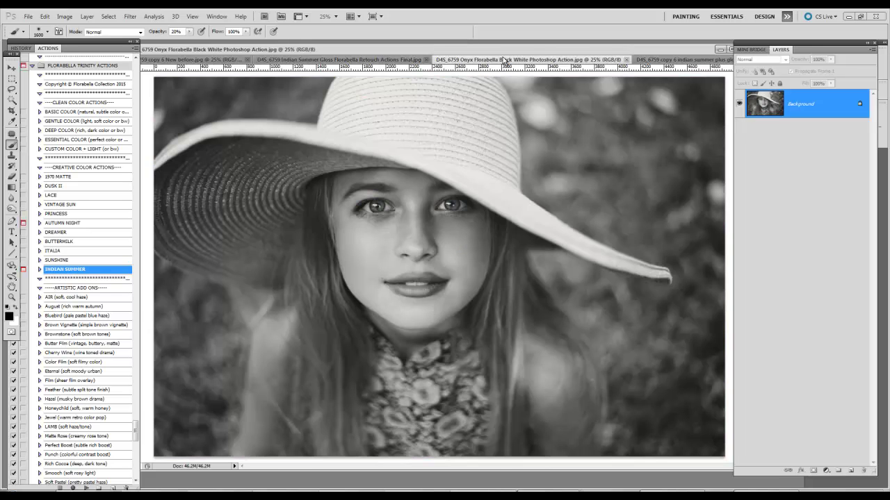
# Run the Indian Summer action on the New before photo and make its MATTE, HAZE and BLUE layers visible.
pyautogui.click(216, 61)
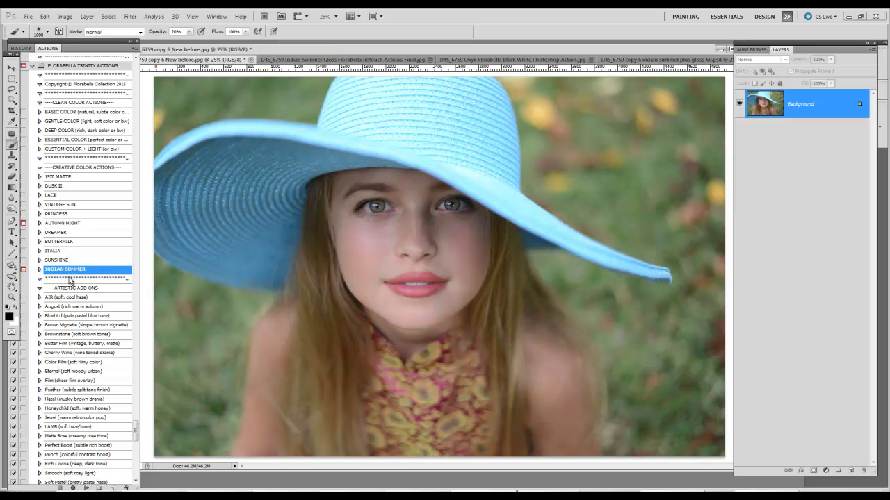
pyautogui.click(87, 488)
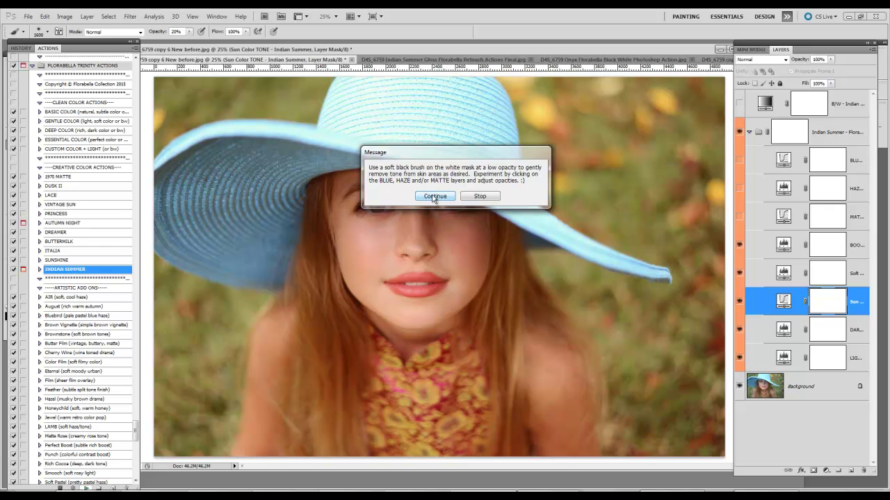
pyautogui.click(434, 197)
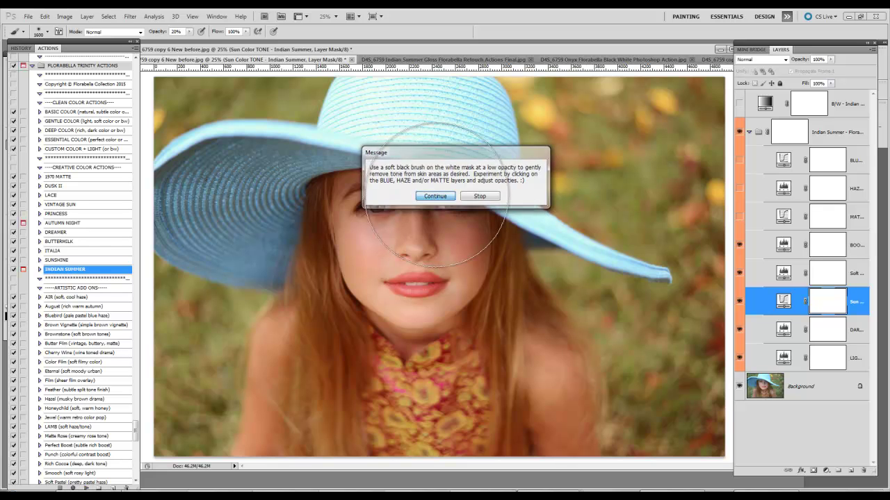
pyautogui.click(739, 217)
pyautogui.click(739, 188)
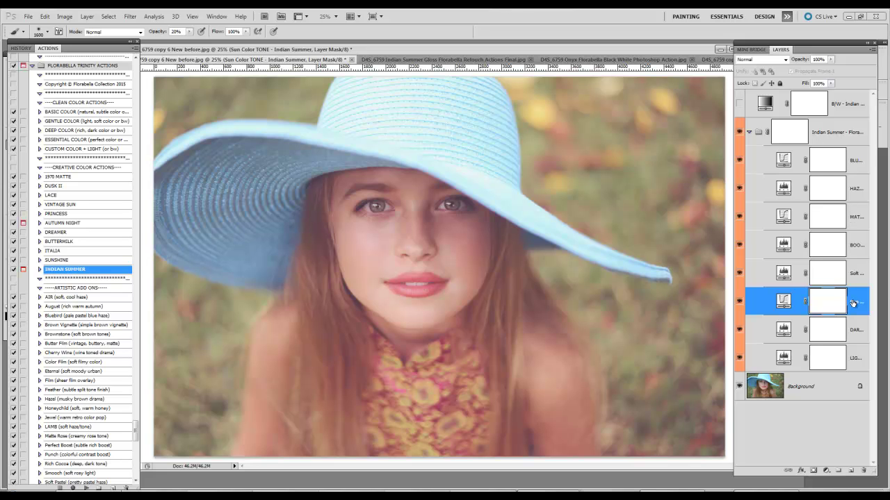
# Set the LIGHTEN layer's opacity to 42% and compare the photo with and without the Indian Summer group.
pyautogui.click(860, 358)
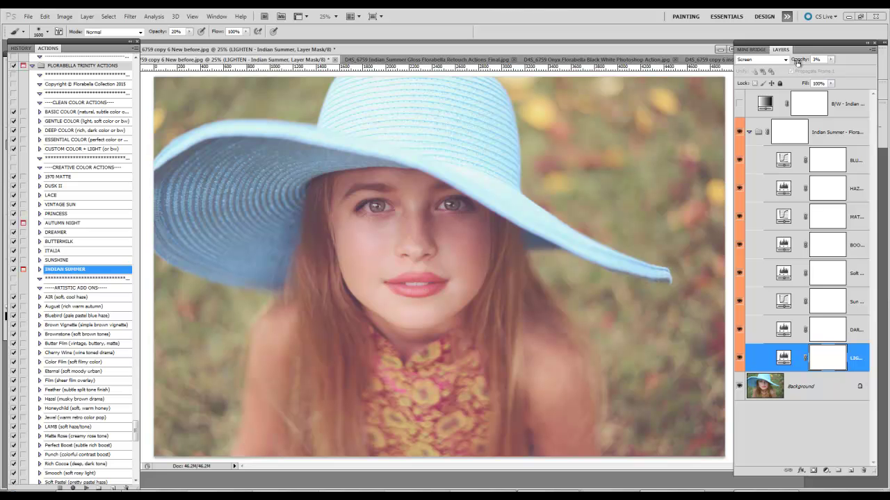
pyautogui.moveTo(797, 61); pyautogui.dragTo(810, 61)
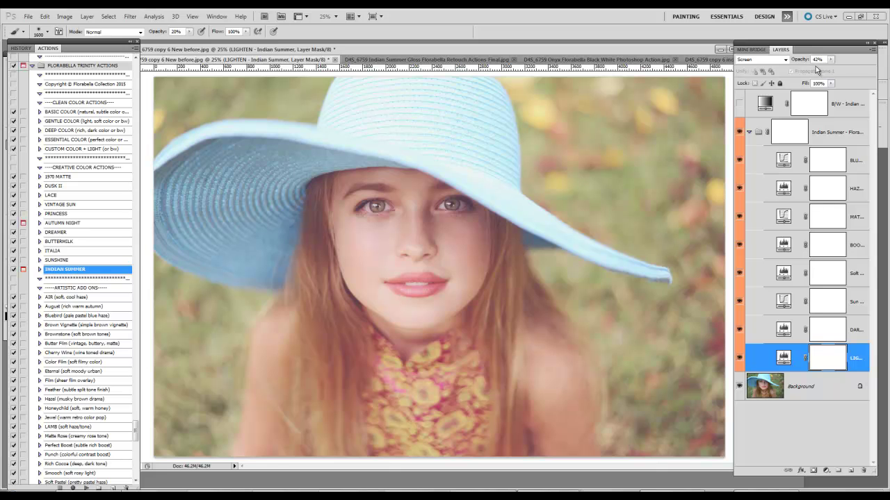
pyautogui.click(738, 132)
pyautogui.click(738, 133)
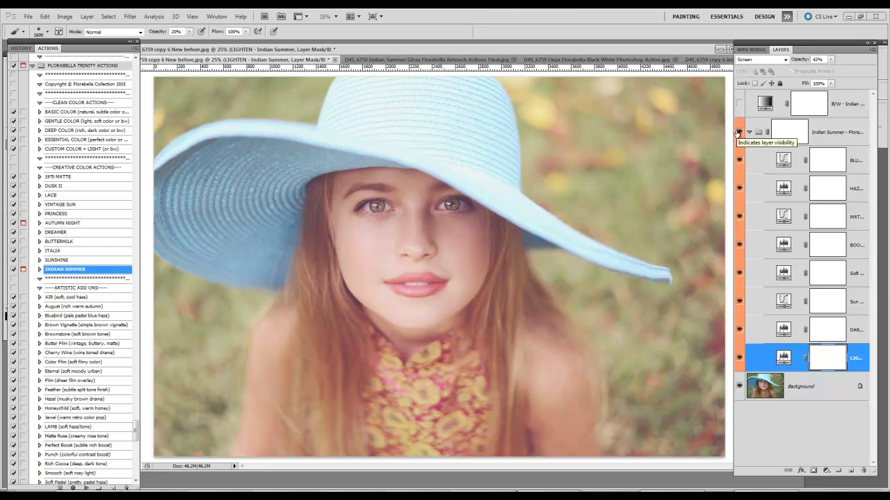
# Set the MATTE layer's opacity to 100% and the BLUE layer's opacity to 90%.
pyautogui.click(856, 218)
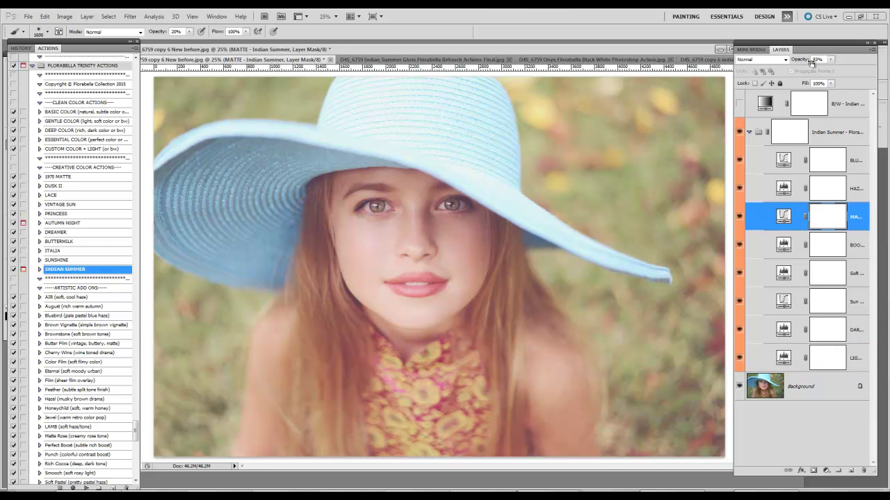
pyautogui.moveTo(811, 62); pyautogui.dragTo(820, 70)
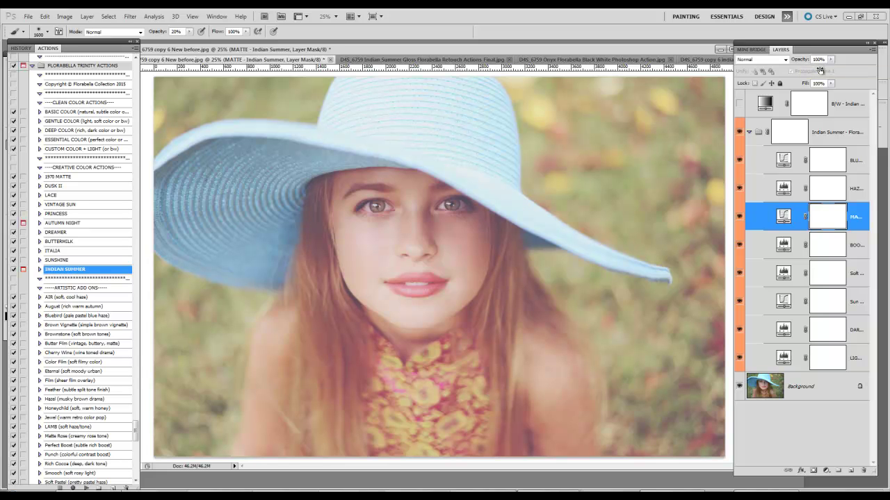
pyautogui.click(858, 194)
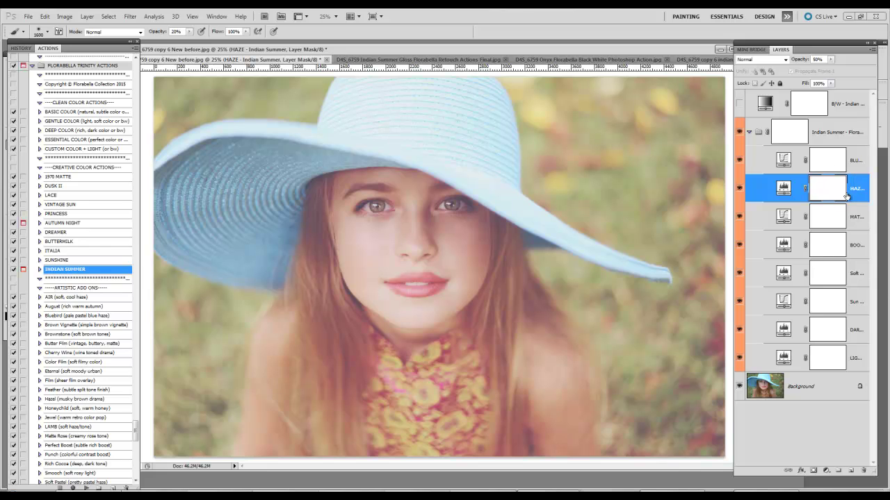
pyautogui.click(859, 167)
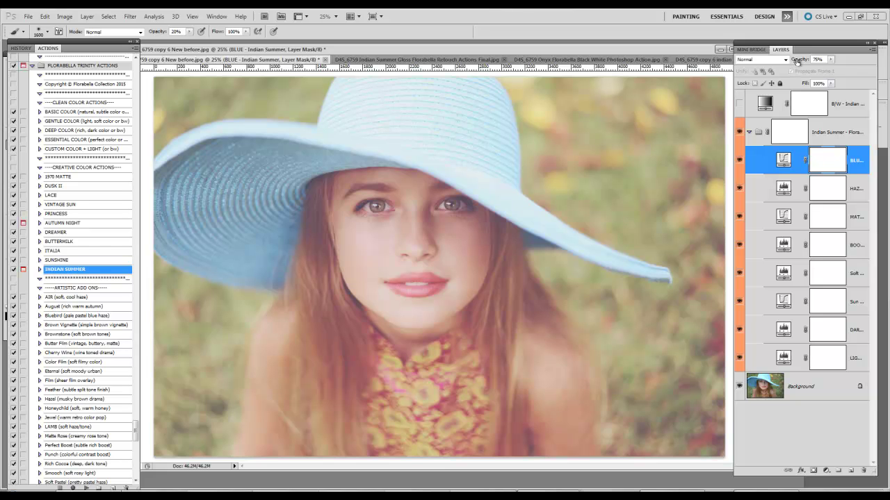
pyautogui.moveTo(797, 61); pyautogui.dragTo(808, 66)
# Paint black over the face on the BLUE layer's mask with a soft brush at 24% opacity.
pyautogui.click(5, 56)
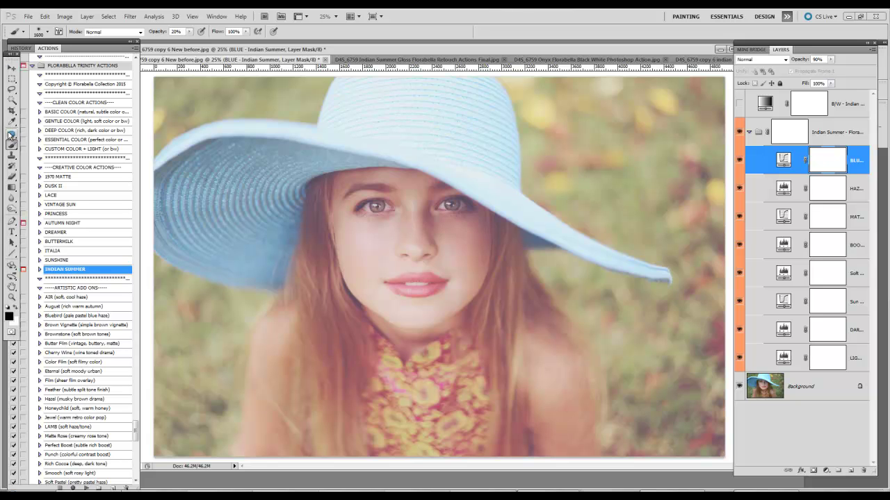
pyautogui.moveTo(157, 32); pyautogui.dragTo(160, 33)
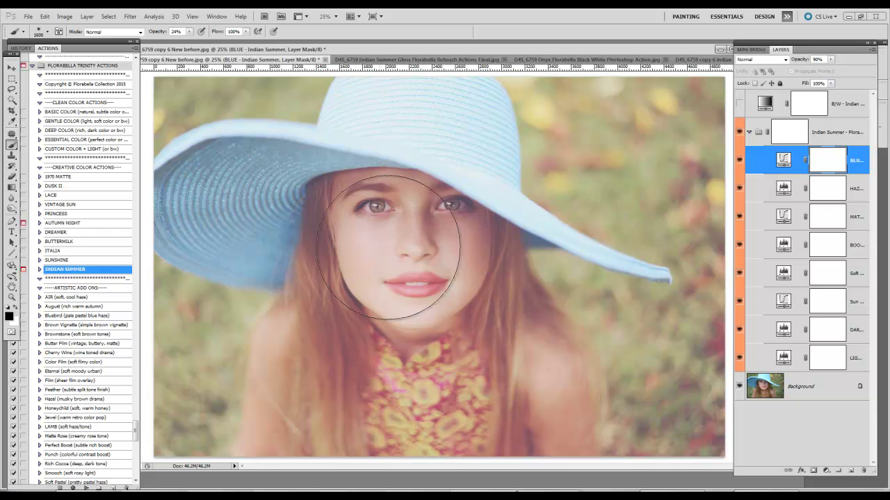
pyautogui.moveTo(402, 244)
pyautogui.mouseDown()
pyautogui.moveTo(432, 270)
pyautogui.moveTo(443, 268)
pyautogui.moveTo(407, 257)
pyautogui.mouseUp()
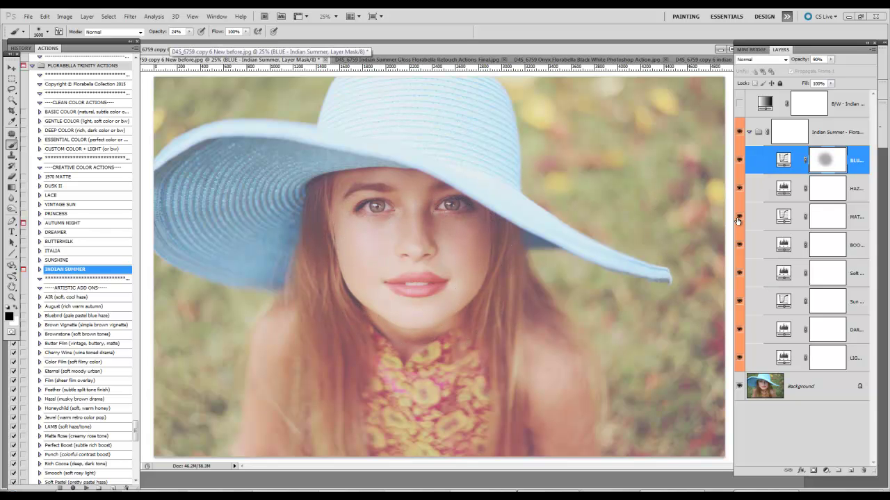
# Select the Sun Color TONE layer, compare the photo with and without it, and widen the layer list to reveal longer names.
pyautogui.click(856, 301)
pyautogui.click(739, 302)
pyautogui.click(739, 302)
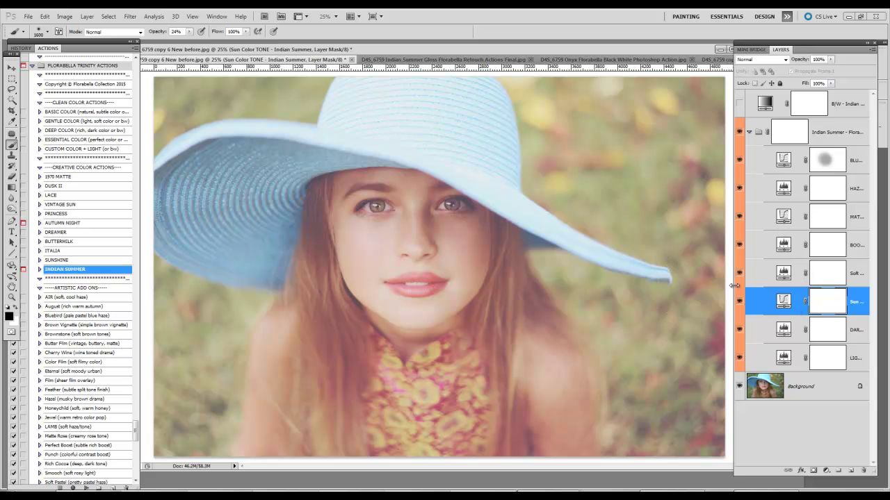
pyautogui.moveTo(733, 285); pyautogui.dragTo(709, 282)
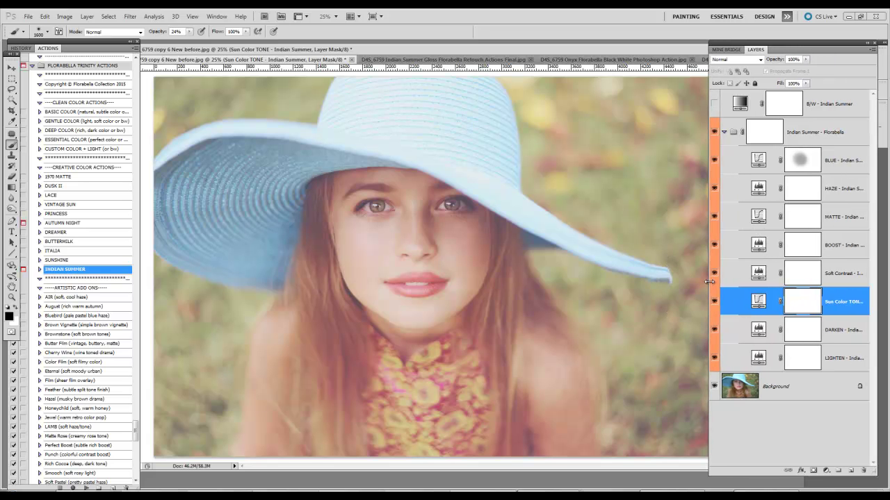
pyautogui.click(716, 301)
pyautogui.click(715, 301)
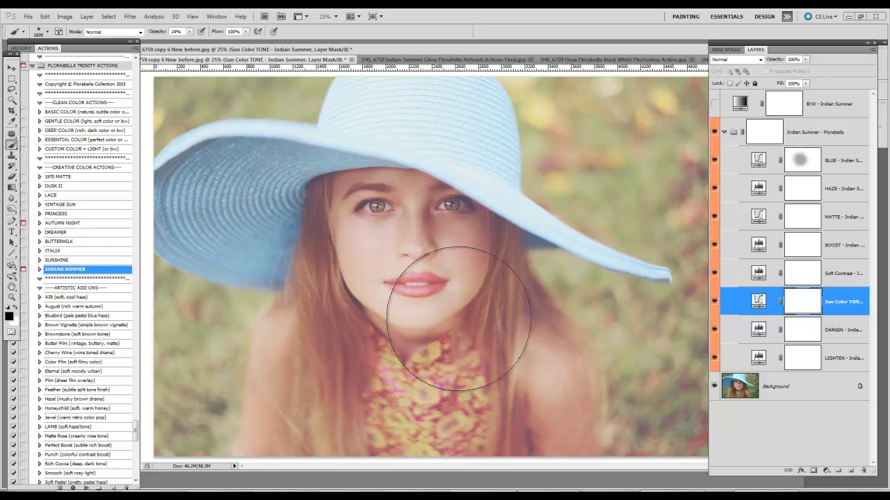
# Paint black on the Sun Color TONE mask over the face, then over the neck and shoulder area with the brush reduced to 800 px.
pyautogui.moveTo(419, 261)
pyautogui.mouseDown()
pyautogui.moveTo(432, 285)
pyautogui.moveTo(395, 259)
pyautogui.moveTo(357, 256)
pyautogui.moveTo(397, 268)
pyautogui.moveTo(387, 278)
pyautogui.moveTo(426, 248)
pyautogui.moveTo(469, 271)
pyautogui.mouseUp()
pyautogui.press('[')
pyautogui.press('[')
pyautogui.press('[')
pyautogui.press('[')
pyautogui.press('[')
pyautogui.press('[')
pyautogui.press('[')
pyautogui.press('[')
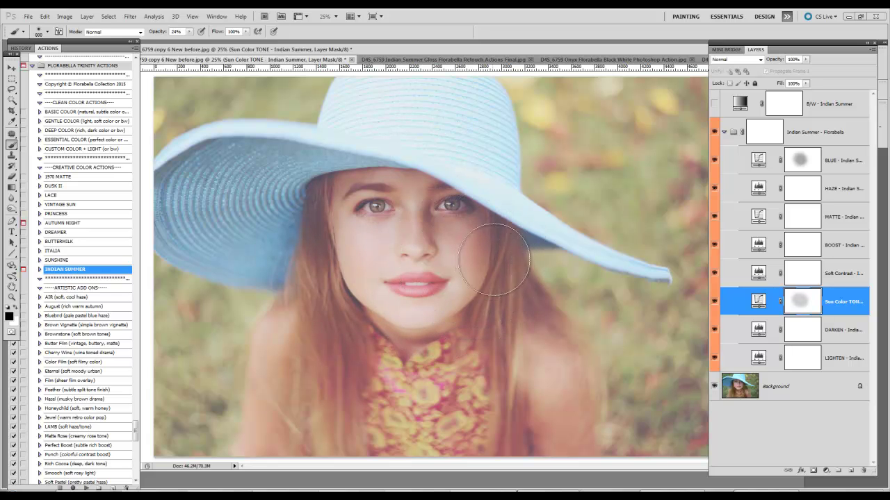
pyautogui.moveTo(522, 383)
pyautogui.mouseDown()
pyautogui.moveTo(284, 271)
pyautogui.moveTo(344, 330)
pyautogui.moveTo(308, 217)
pyautogui.moveTo(441, 338)
pyautogui.mouseUp()
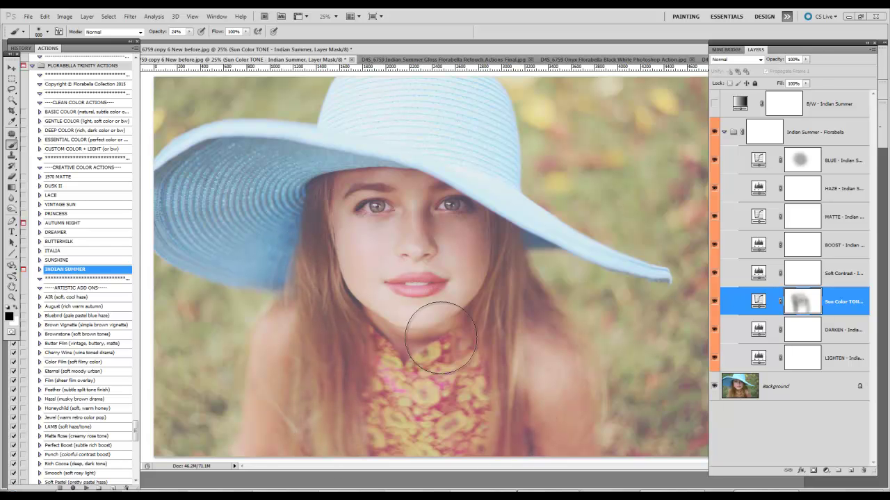
# Switch to white and paint the tone back over the hair on the Sun Color TONE mask.
pyautogui.click(15, 309)
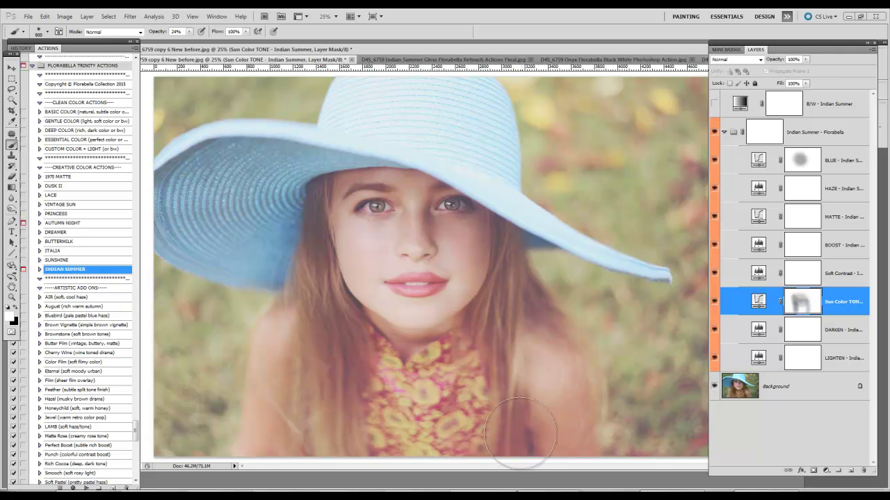
pyautogui.moveTo(504, 270)
pyautogui.mouseDown()
pyautogui.moveTo(521, 328)
pyautogui.moveTo(523, 296)
pyautogui.mouseUp()
pyautogui.moveTo(359, 431)
pyautogui.mouseDown()
pyautogui.moveTo(328, 276)
pyautogui.moveTo(353, 272)
pyautogui.mouseUp()
pyautogui.moveTo(599, 456)
pyautogui.mouseDown()
pyautogui.moveTo(557, 440)
pyautogui.moveTo(494, 315)
pyautogui.moveTo(520, 250)
pyautogui.mouseUp()
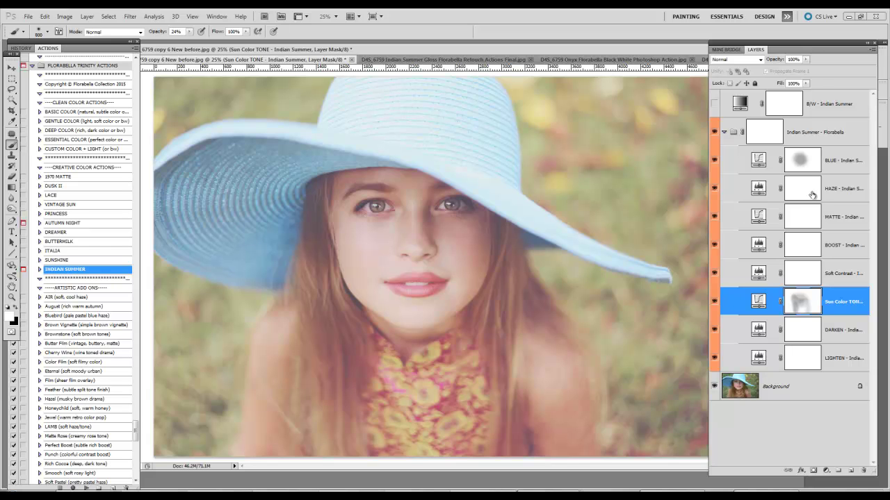
# Preview the B/W - Indian Summer layer, hide it again, and collapse the Indian Summer - Florabella group.
pyautogui.click(804, 131)
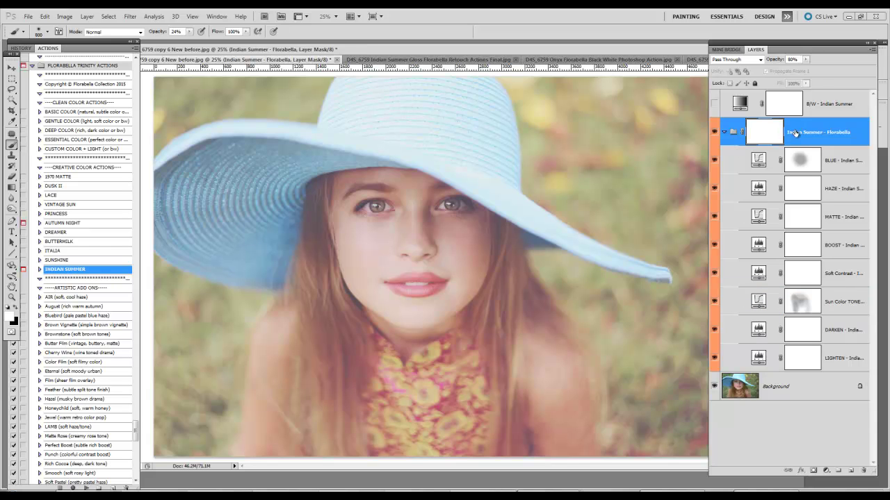
pyautogui.click(713, 103)
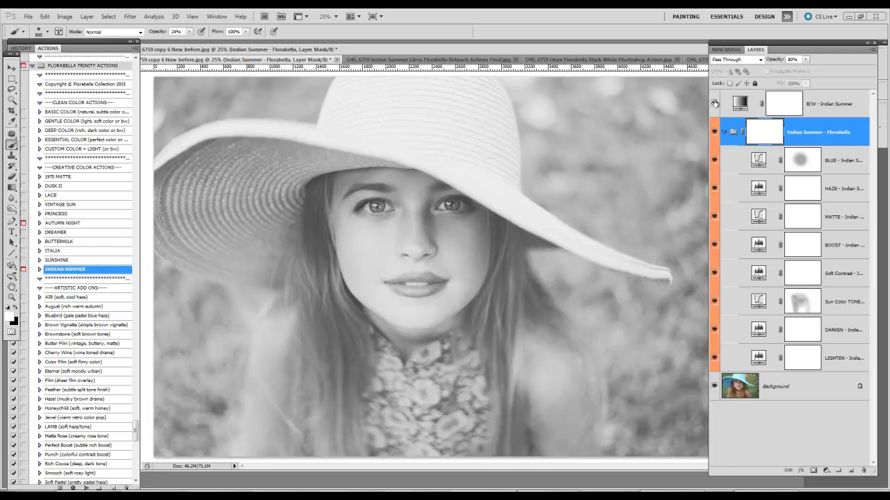
pyautogui.click(713, 103)
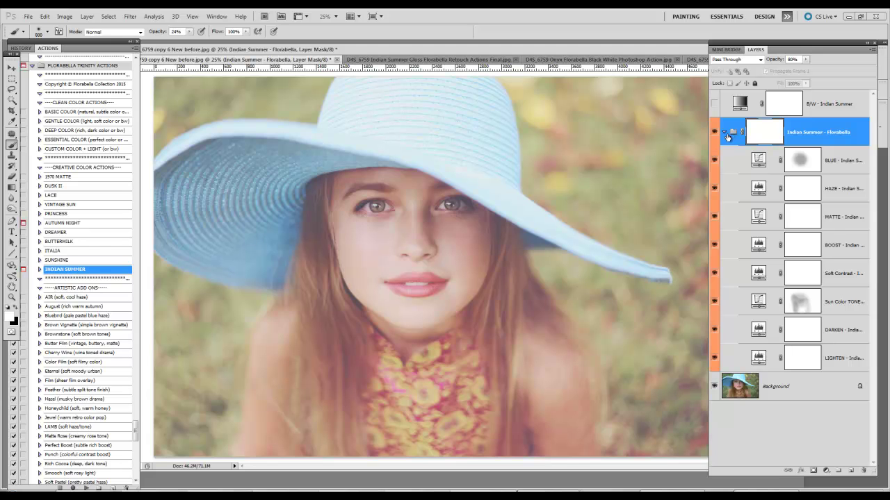
pyautogui.click(724, 132)
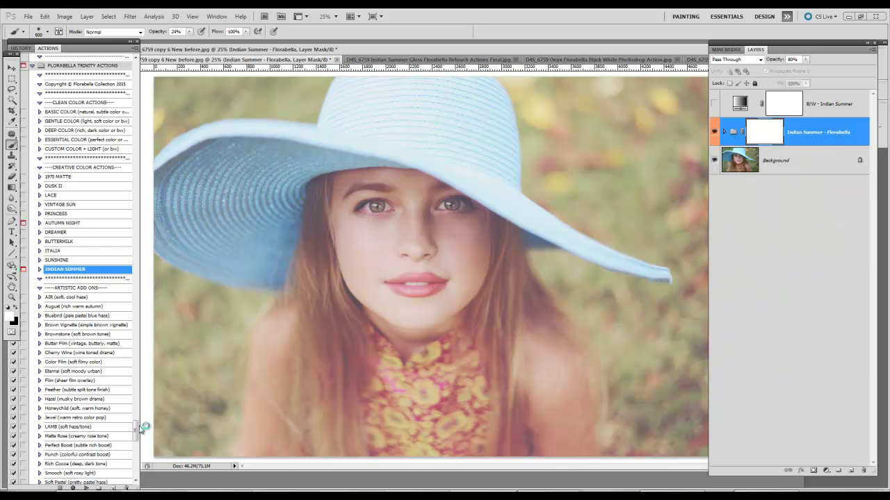
# Run the ROSY BLUSH BRUSH action from the Tools & Finishes section of the Florabella Trinity set.
pyautogui.moveTo(138, 432); pyautogui.dragTo(131, 455)
pyautogui.click(89, 412)
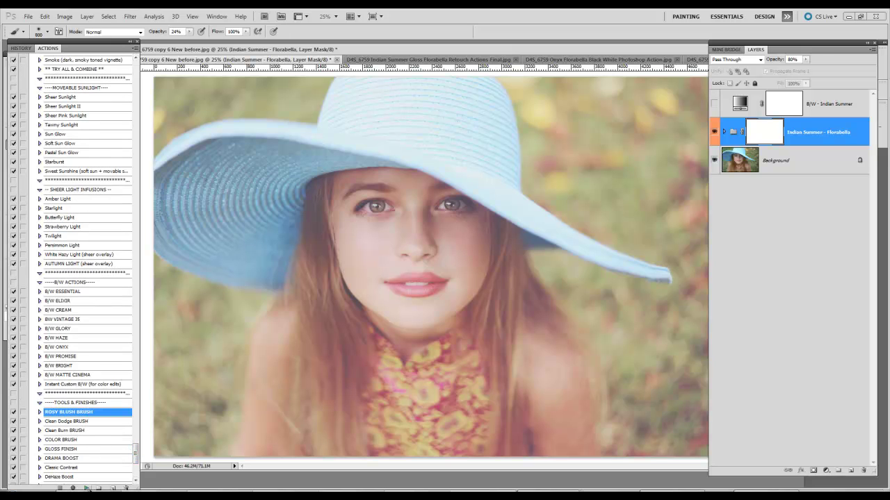
pyautogui.click(87, 489)
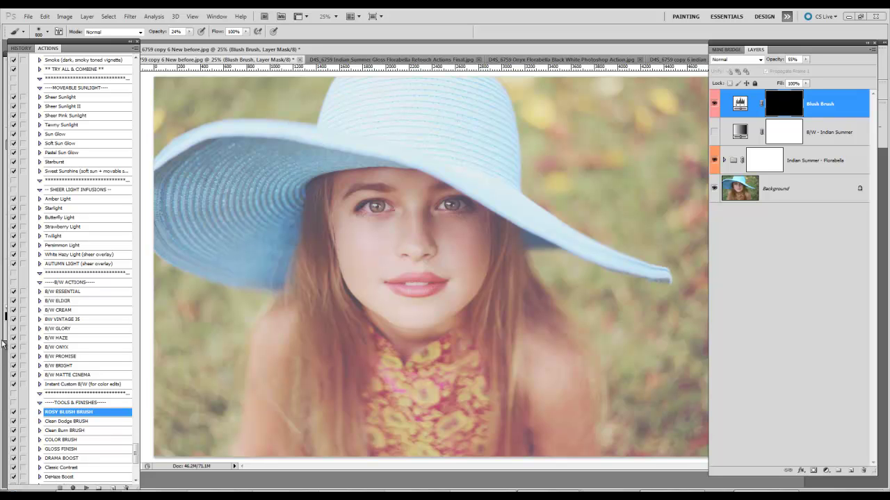
# Paint white over both cheeks on the Blush Brush mask with a smaller brush at 63% opacity, and show the mask as an overlay.
pyautogui.moveTo(5, 297)
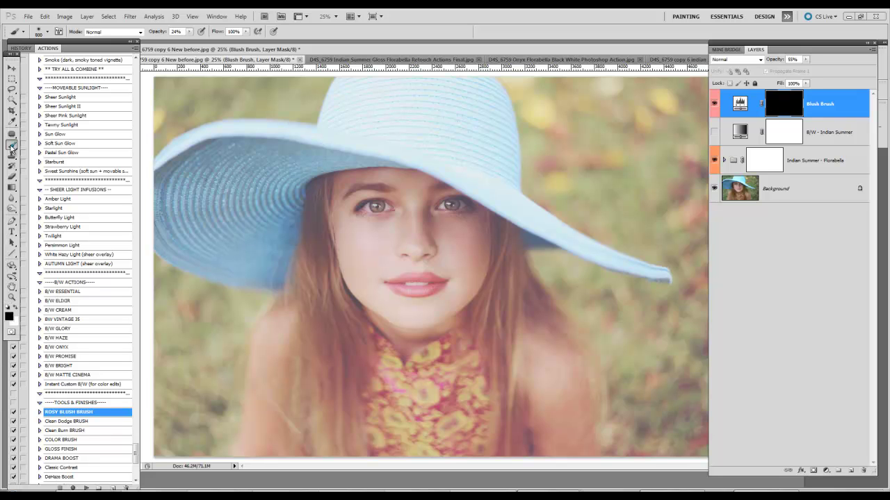
pyautogui.press('[')
pyautogui.press('[')
pyautogui.press('[')
pyautogui.press('[')
pyautogui.press('[')
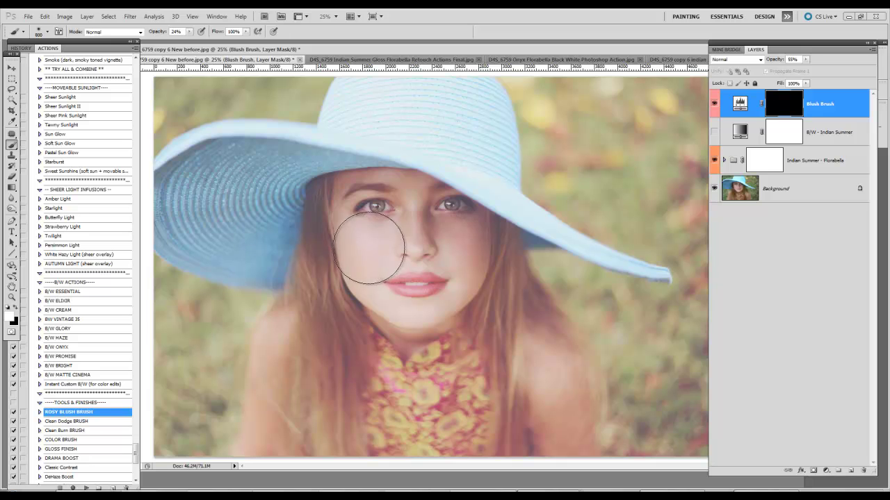
pyautogui.moveTo(155, 33); pyautogui.dragTo(172, 33)
pyautogui.press(']')
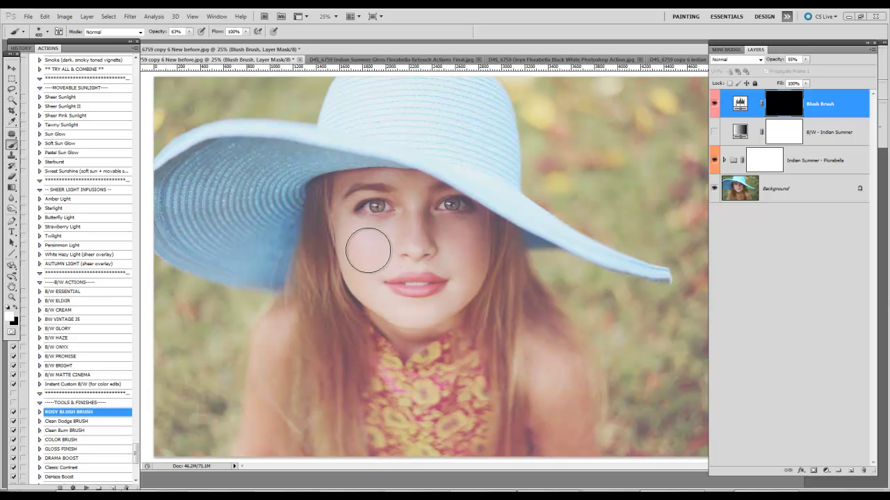
pyautogui.moveTo(363, 253); pyautogui.dragTo(368, 252)
pyautogui.moveTo(459, 246); pyautogui.dragTo(473, 249)
pyautogui.moveTo(368, 244)
pyautogui.mouseDown()
pyautogui.moveTo(398, 243)
pyautogui.moveTo(359, 249)
pyautogui.mouseUp()
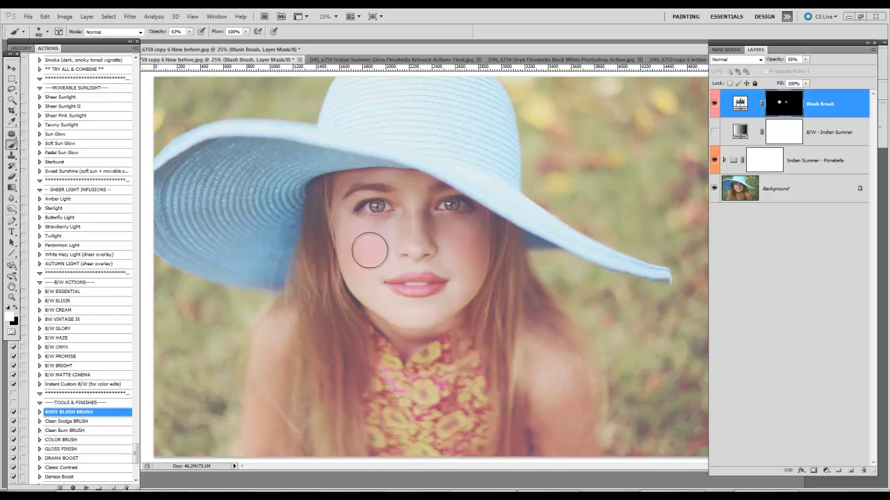
pyautogui.press('\\')
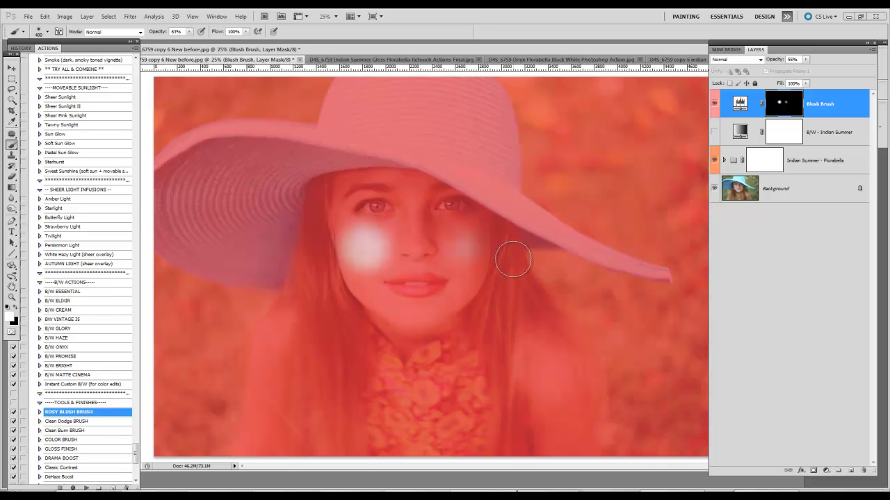
# Hide the mask overlay and paint more white over both cheeks on the Blush Brush mask to intensify the blush.
pyautogui.press('\\')
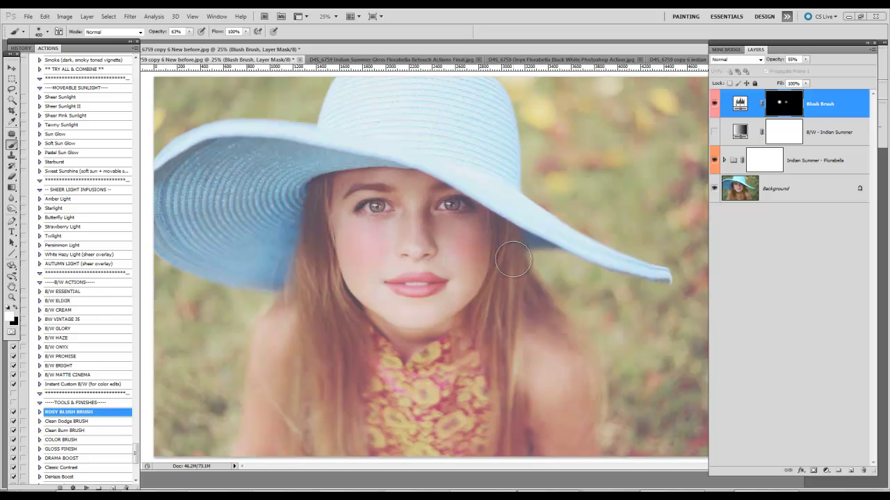
pyautogui.click(461, 247)
pyautogui.click(366, 247)
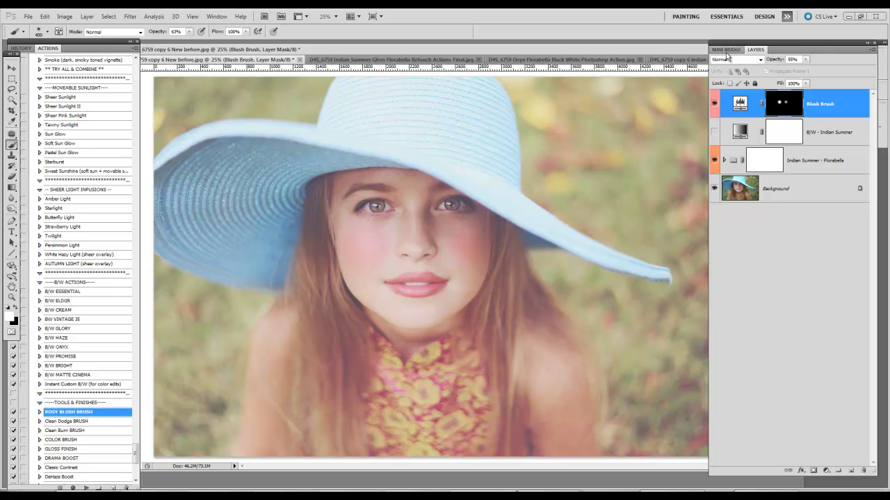
# Lower the Blush Brush layer's opacity to 33% and soften one cheek's blush by painting black at 29% brush opacity.
pyautogui.moveTo(776, 58); pyautogui.dragTo(675, 55)
pyautogui.click(16, 308)
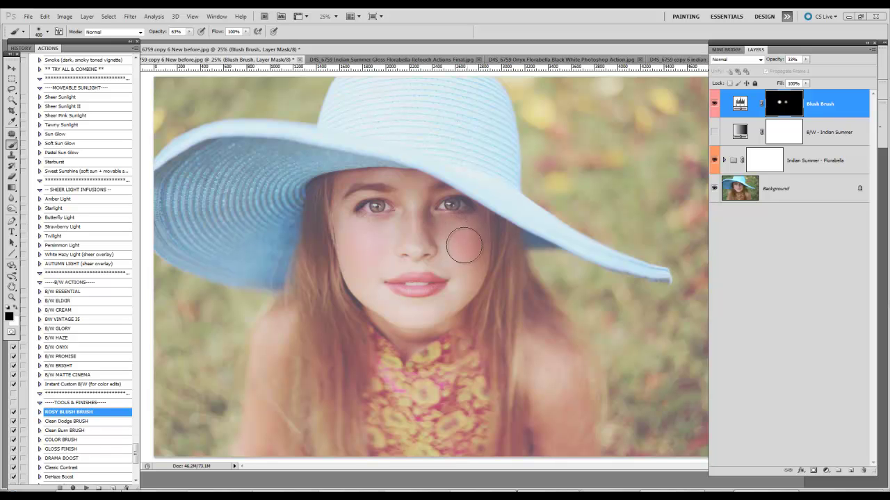
pyautogui.moveTo(164, 33); pyautogui.dragTo(148, 34)
pyautogui.moveTo(459, 248)
pyautogui.mouseDown()
pyautogui.moveTo(475, 259)
pyautogui.moveTo(479, 249)
pyautogui.moveTo(452, 243)
pyautogui.mouseUp()
# Run the ROSY BLUSH BRUSH action again and paint white over the lips with a much smaller brush on the new mask.
pyautogui.click(86, 488)
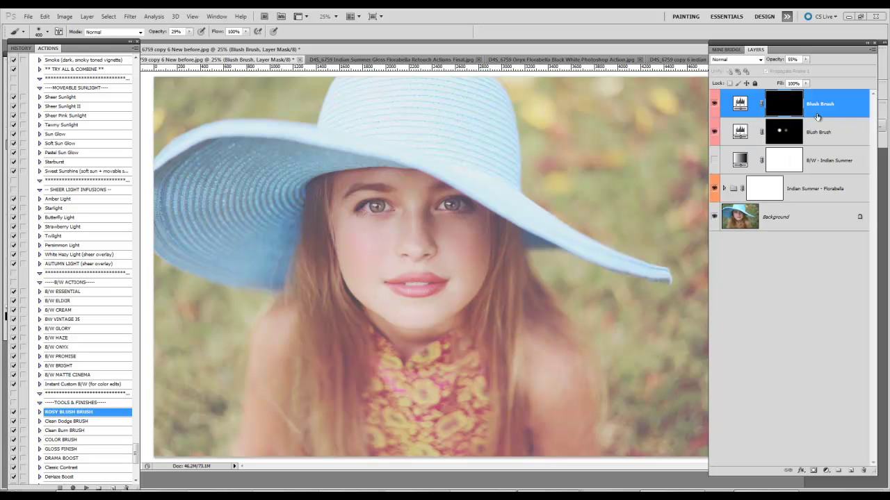
pyautogui.press('[')
pyautogui.press('[')
pyautogui.press('[')
pyautogui.press('[')
pyautogui.click(5, 57)
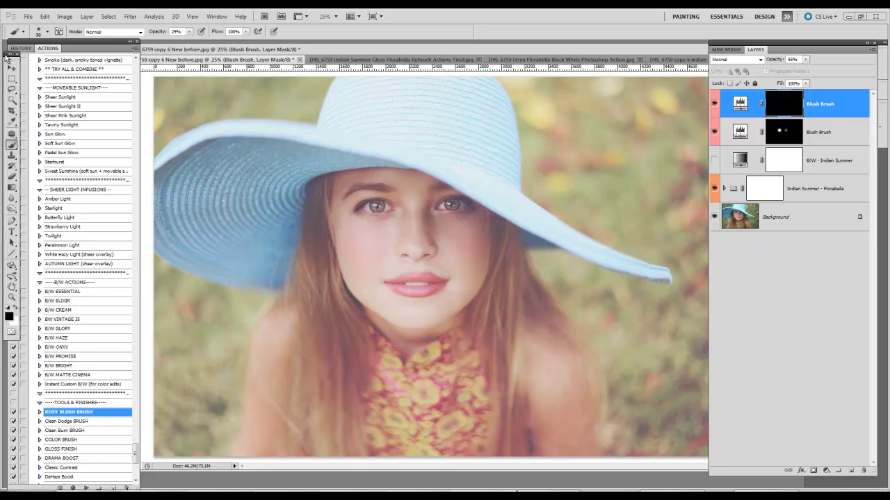
pyautogui.click(15, 308)
pyautogui.moveTo(439, 281)
pyautogui.mouseDown()
pyautogui.moveTo(399, 280)
pyautogui.moveTo(403, 289)
pyautogui.moveTo(431, 294)
pyautogui.mouseUp()
# Enlarge the brush to 500 and paint white over the floral dress and background foliage on the upper Blush Brush mask.
pyautogui.press(']')
pyautogui.press(']')
pyautogui.press(']')
pyautogui.press(']')
pyautogui.press(']')
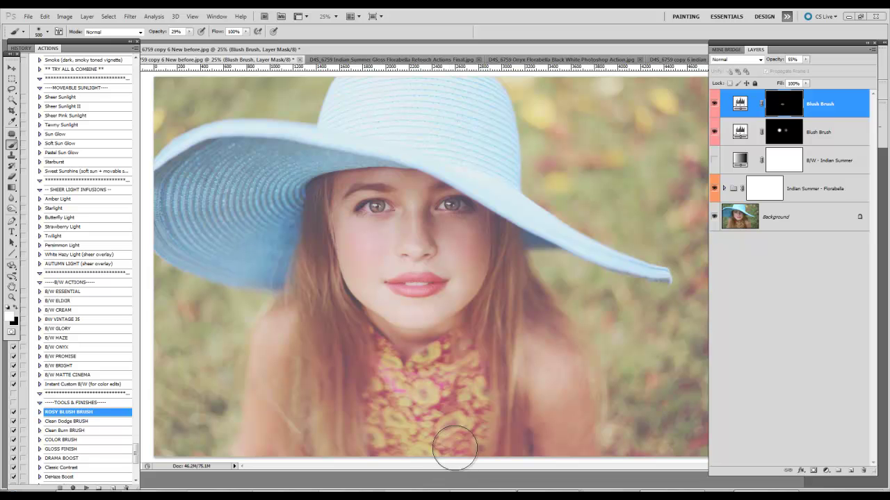
pyautogui.moveTo(467, 450); pyautogui.dragTo(449, 439)
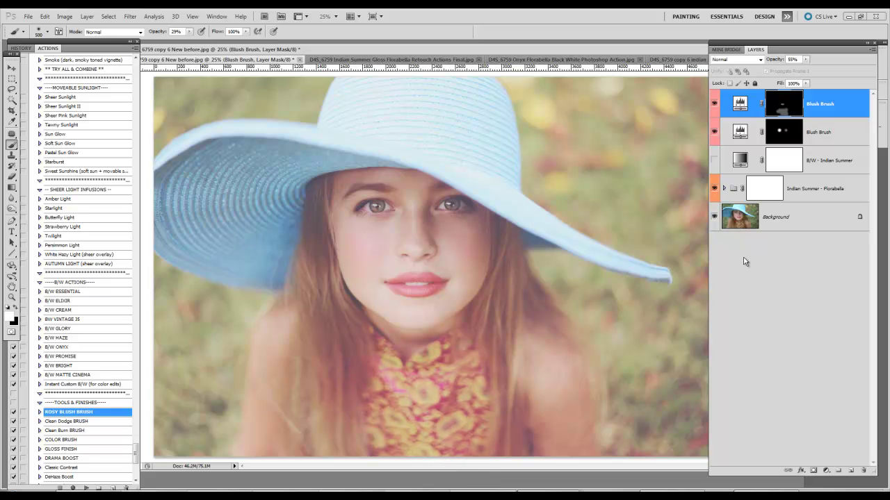
pyautogui.press('p')
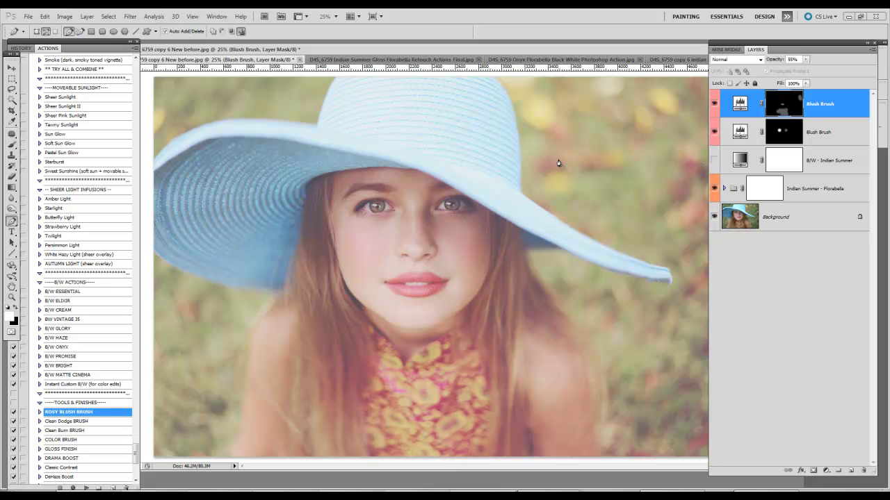
pyautogui.click(12, 146)
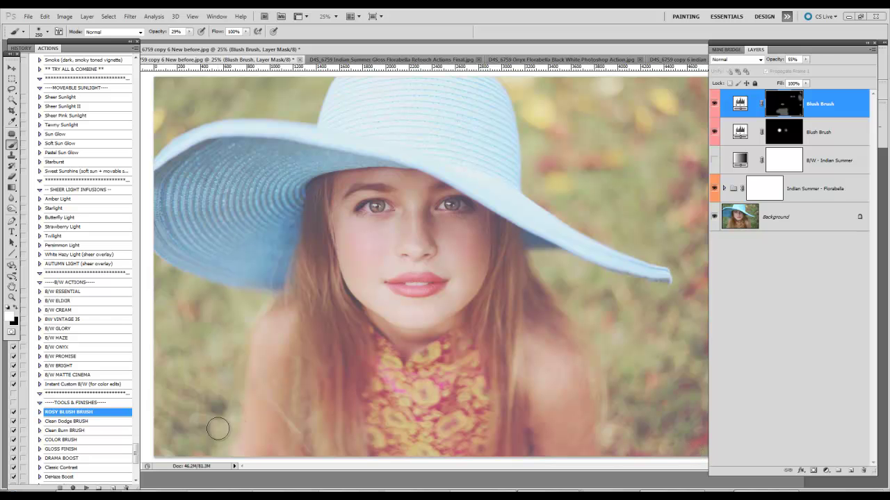
# Compare the edit with the original Background, and flatten the image, discarding the hidden layers.
pyautogui.keyDown('alt'); pyautogui.click(715, 219); pyautogui.keyUp('alt')
pyautogui.keyDown('alt'); pyautogui.click(715, 219); pyautogui.keyUp('alt')
pyautogui.rightClick(815, 222)
pyautogui.click(810, 297)
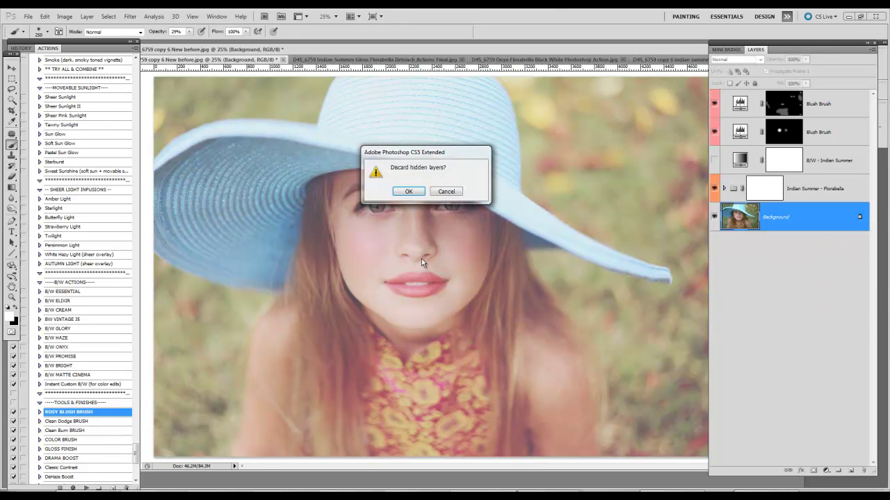
pyautogui.click(409, 192)
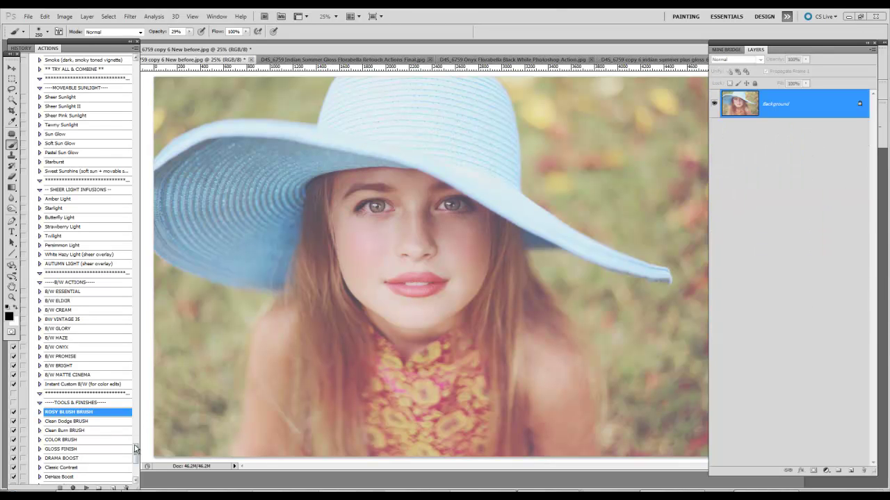
# Run the GLOSS FINISH action from the Tools & Finishes section.
pyautogui.scroll(-5, 135, 458)
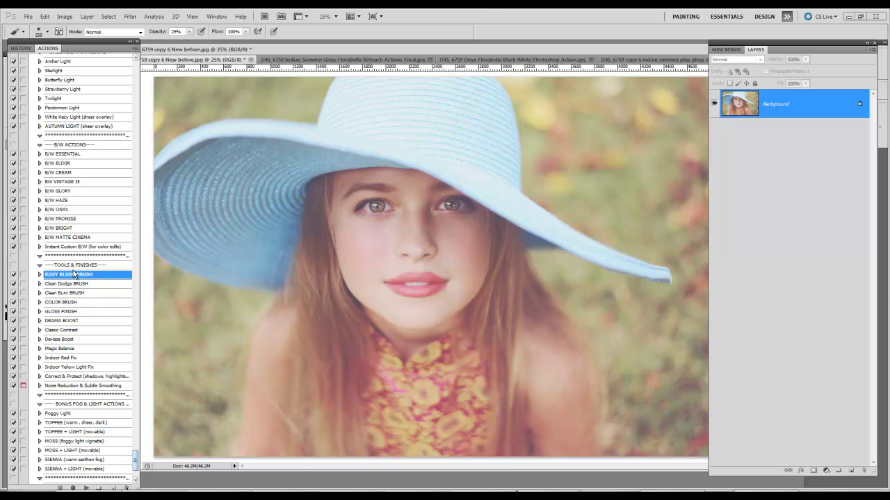
pyautogui.click(83, 311)
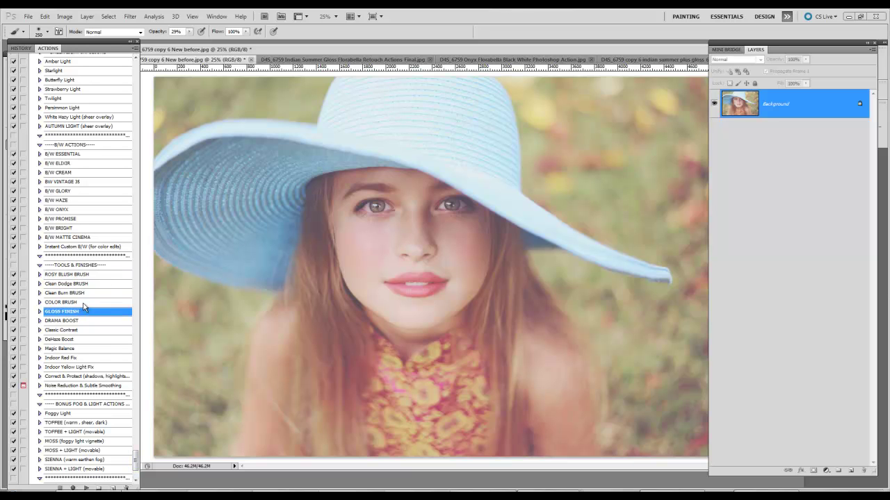
pyautogui.click(85, 488)
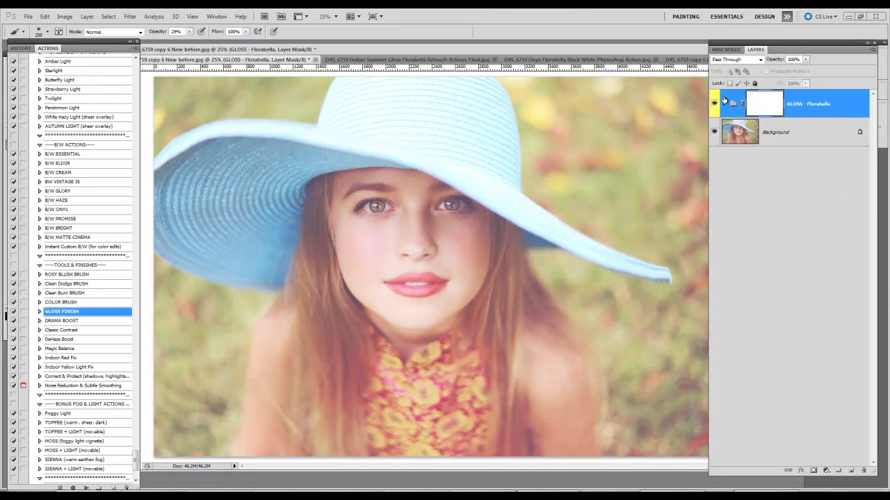
# Compare the image with and without the GLOSS - Florabella group, and reduce the group's opacity to 67%.
pyautogui.click(714, 105)
pyautogui.click(714, 105)
pyautogui.click(714, 105)
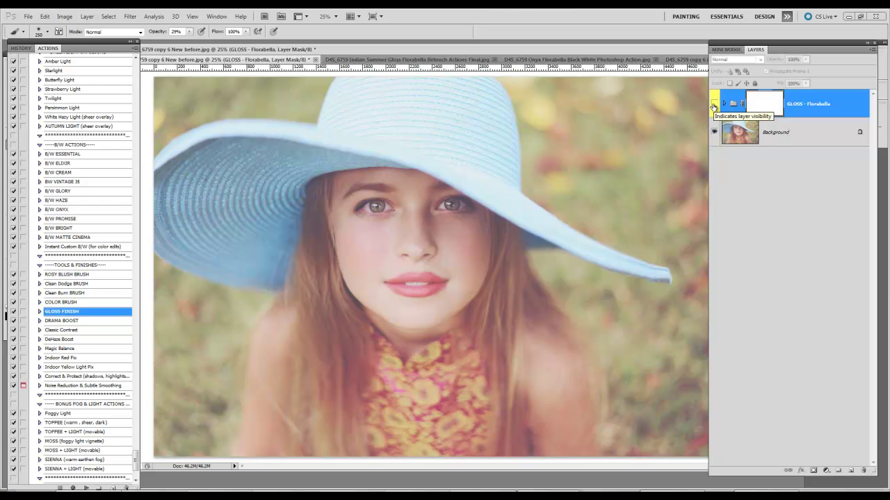
pyautogui.click(714, 105)
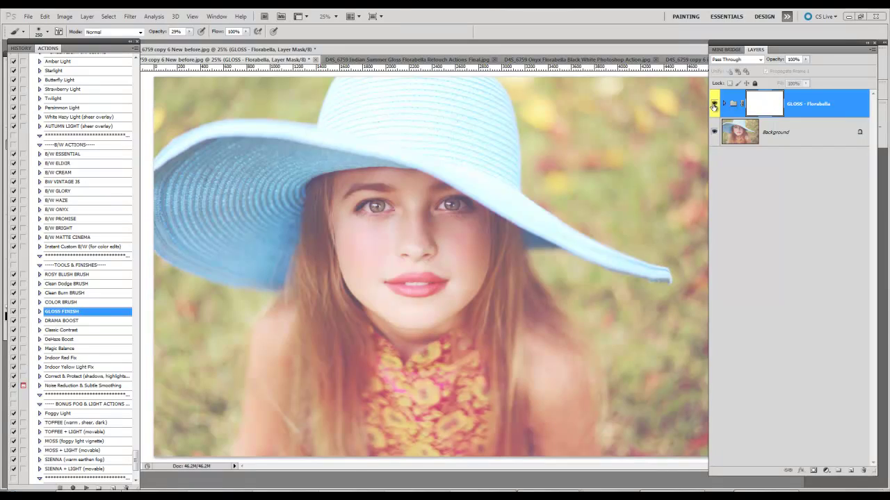
pyautogui.click(714, 105)
pyautogui.click(714, 105)
pyautogui.click(788, 61)
pyautogui.write('40')
pyautogui.press('Return')
pyautogui.moveTo(656, 49); pyautogui.dragTo(706, 84)
# Expand the GLOSS - Florabella group, inspect its individual layers, and preview the Cream - Gloss layer on and off.
pyautogui.click(726, 104)
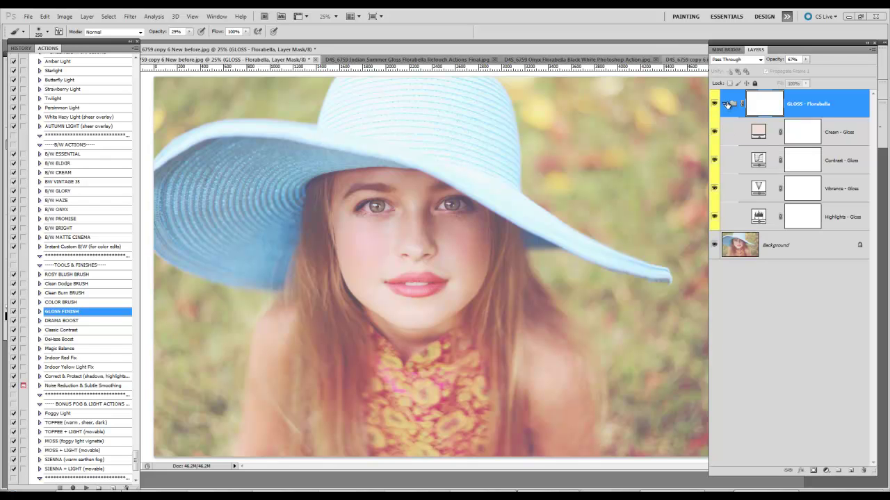
pyautogui.click(849, 217)
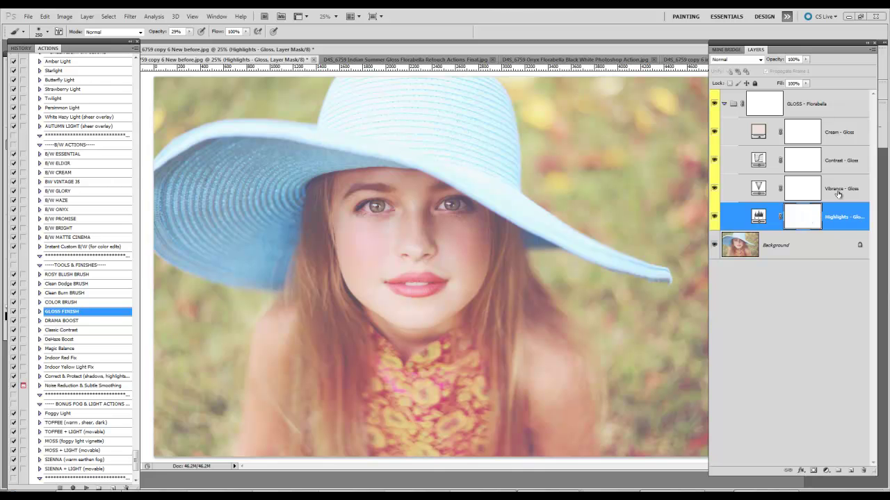
pyautogui.click(838, 194)
pyautogui.click(838, 164)
pyautogui.click(752, 144)
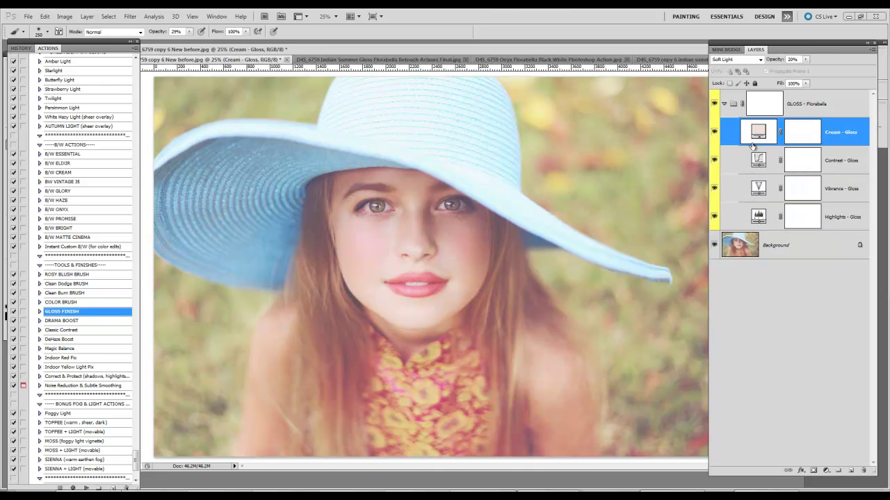
pyautogui.click(715, 133)
pyautogui.click(715, 133)
pyautogui.click(714, 133)
pyautogui.click(714, 132)
# Lower the Highlights - Gloss layer's opacity to 61% and the Cream - Gloss layer's opacity to 13%.
pyautogui.click(848, 216)
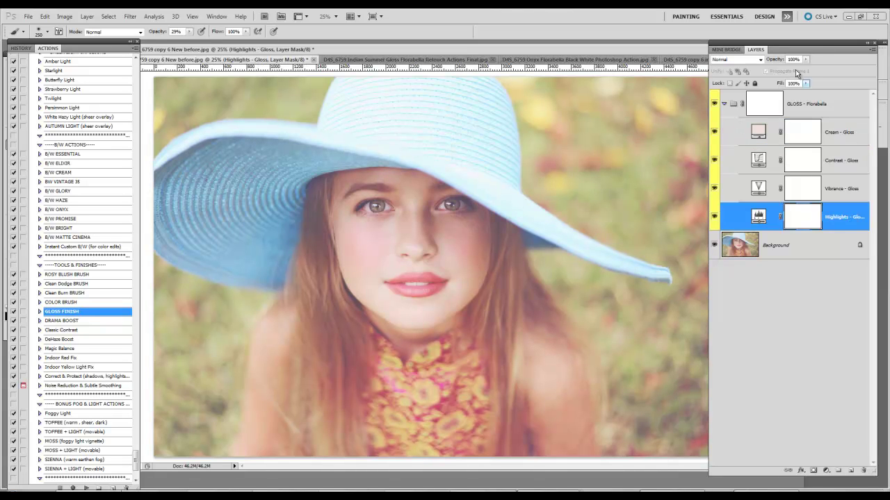
pyautogui.moveTo(775, 60); pyautogui.dragTo(680, 57)
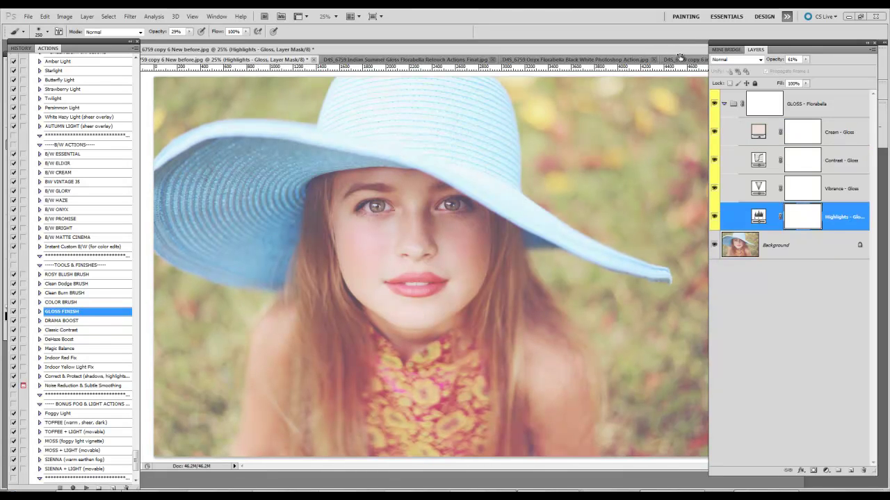
pyautogui.click(842, 133)
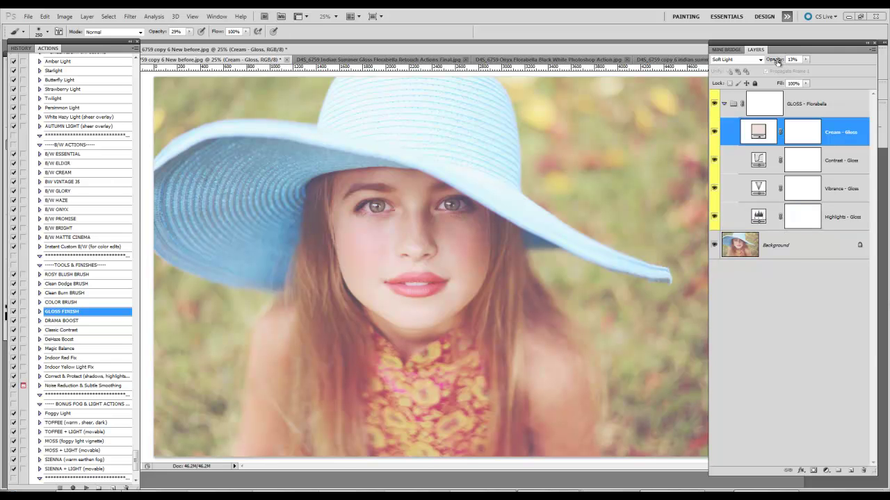
# Readjust the overall opacity of the GLOSS - Florabella group and flatten the image.
pyautogui.click(813, 102)
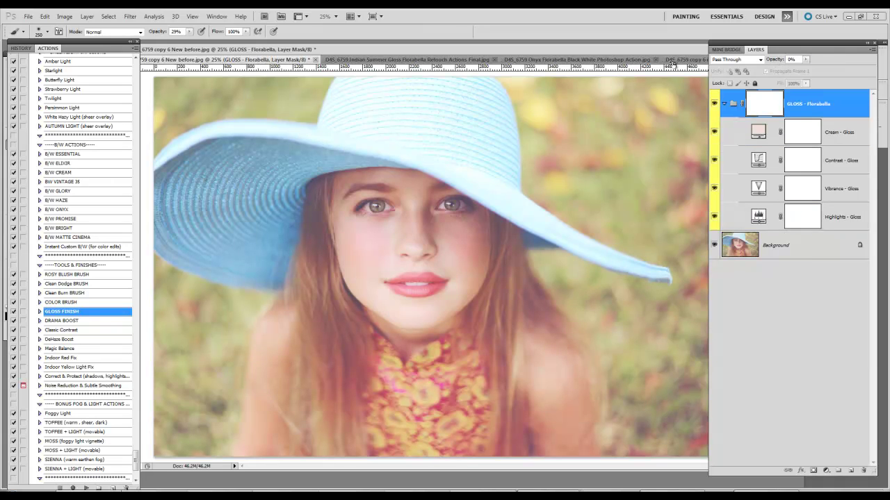
pyautogui.moveTo(842, 62); pyautogui.dragTo(573, 78)
pyautogui.rightClick(834, 252)
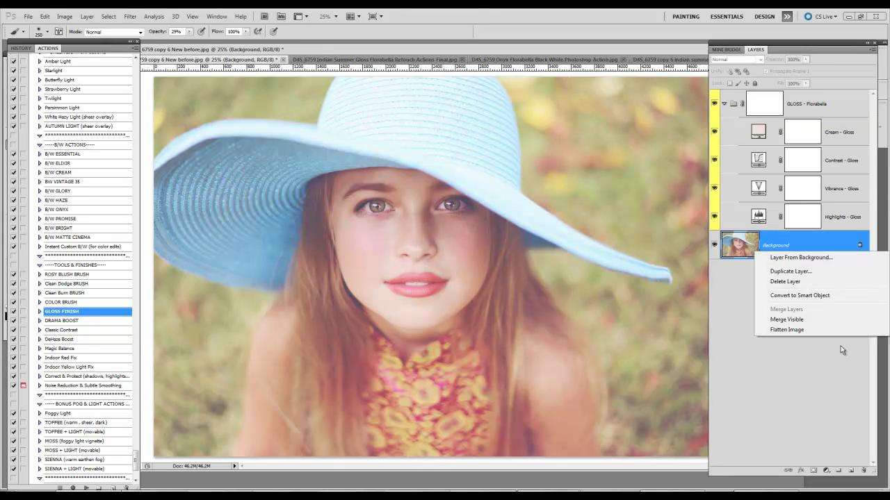
pyautogui.click(827, 330)
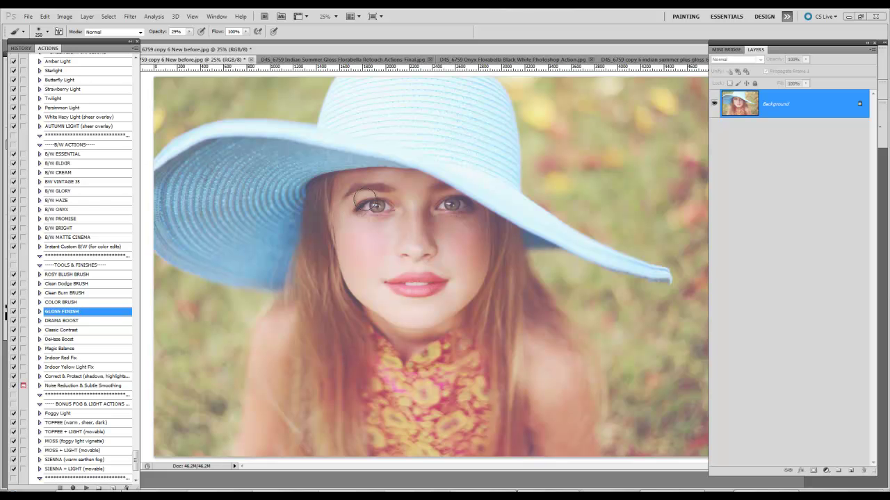
# Run the Noise Reduction & Subtle Smoothing action and accept its settings.
pyautogui.click(131, 459)
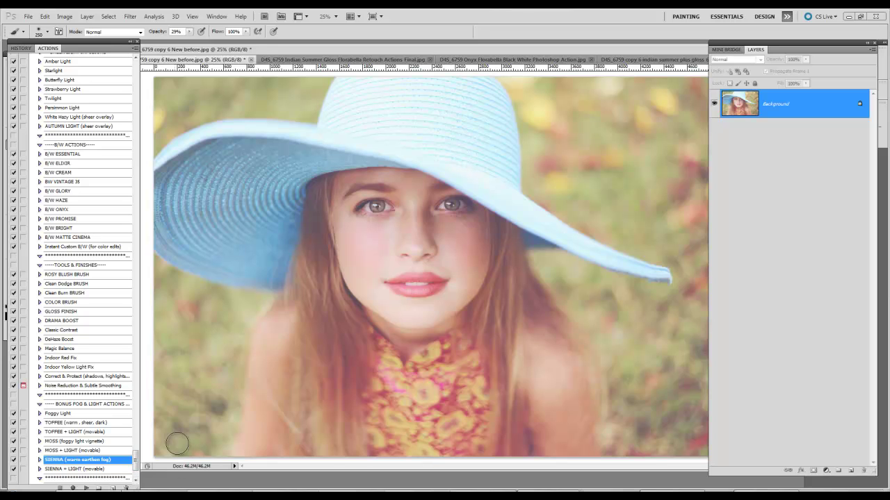
pyautogui.moveTo(135, 461); pyautogui.dragTo(135, 470)
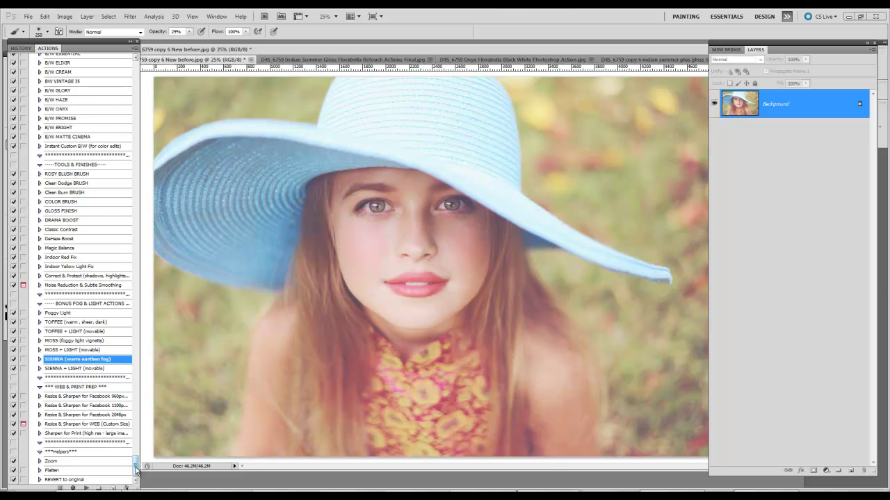
pyautogui.scroll(1, 136, 466)
pyautogui.click(103, 312)
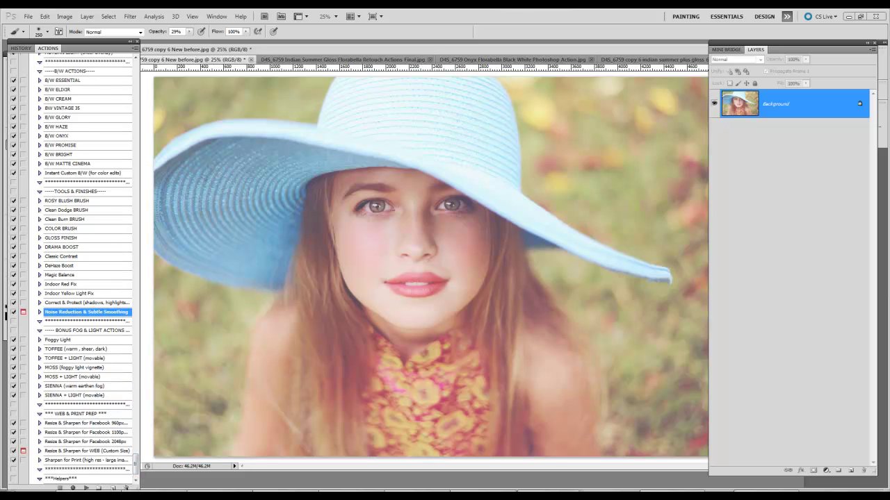
pyautogui.click(85, 489)
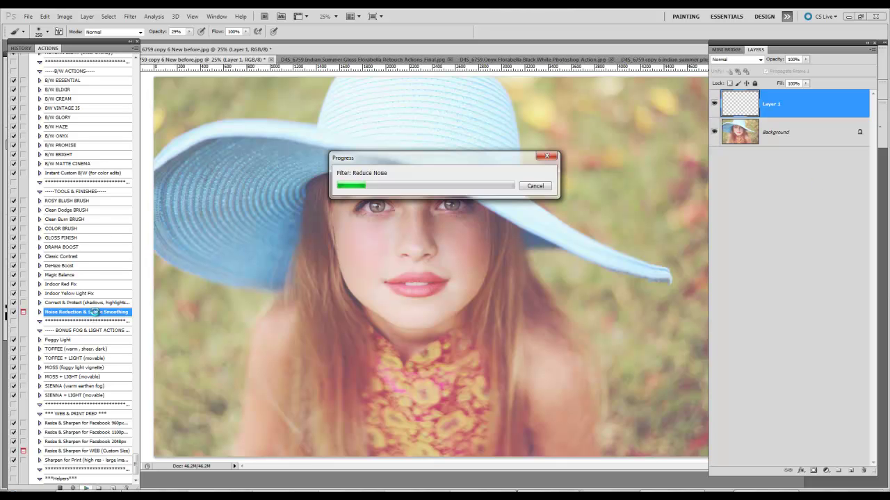
pyautogui.click(441, 194)
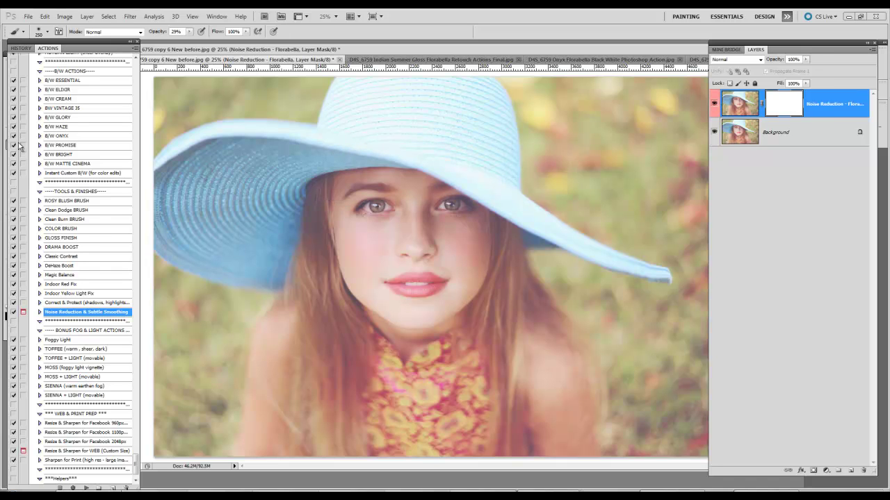
# Paint black at 100% brush opacity over the eyes, lips, hair and dress neckline on the Noise Reduction mask.
pyautogui.moveTo(70, 44); pyautogui.dragTo(80, 39)
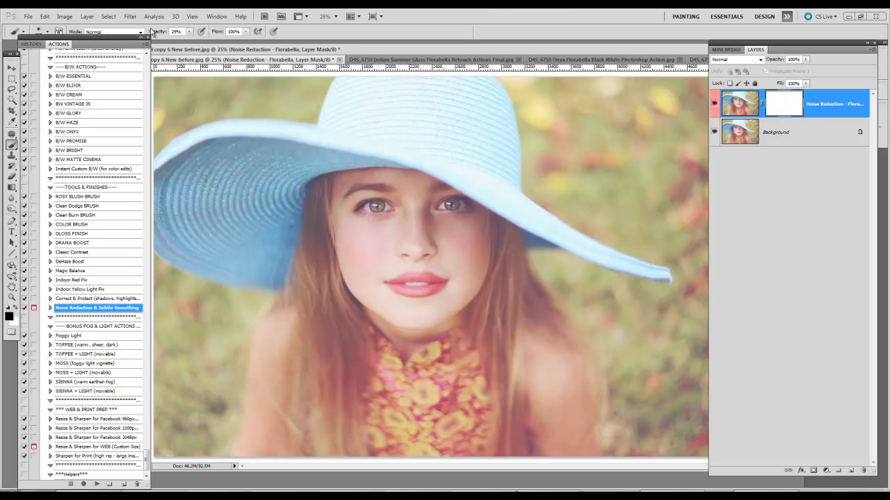
pyautogui.moveTo(159, 33); pyautogui.dragTo(264, 32)
pyautogui.moveTo(351, 191); pyautogui.dragTo(388, 207)
pyautogui.moveTo(438, 210)
pyautogui.mouseDown()
pyautogui.moveTo(460, 206)
pyautogui.moveTo(451, 190)
pyautogui.moveTo(446, 196)
pyautogui.mouseUp()
pyautogui.moveTo(420, 287)
pyautogui.mouseDown()
pyautogui.moveTo(448, 287)
pyautogui.moveTo(397, 278)
pyautogui.mouseUp()
pyautogui.moveTo(310, 218); pyautogui.dragTo(336, 366)
pyautogui.moveTo(508, 243); pyautogui.dragTo(500, 345)
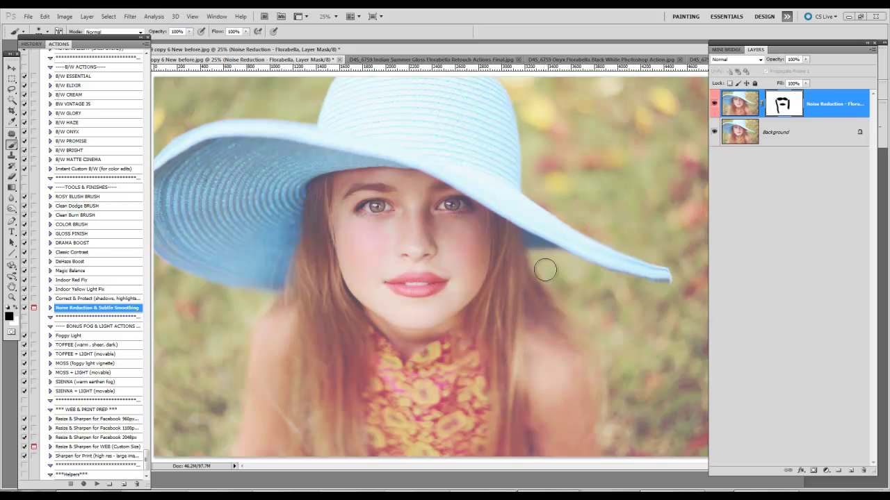
pyautogui.moveTo(382, 349); pyautogui.dragTo(374, 348)
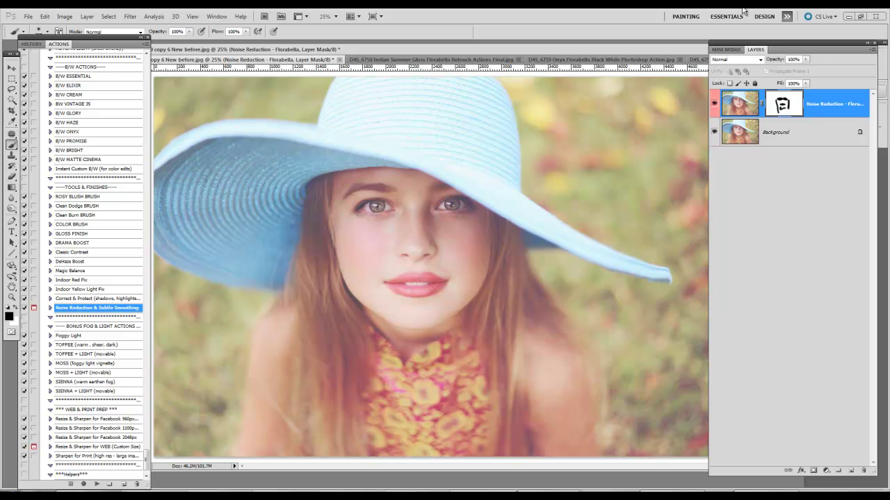
# Compare the image with and without the Noise Reduction layer, and flatten the image.
pyautogui.click(715, 105)
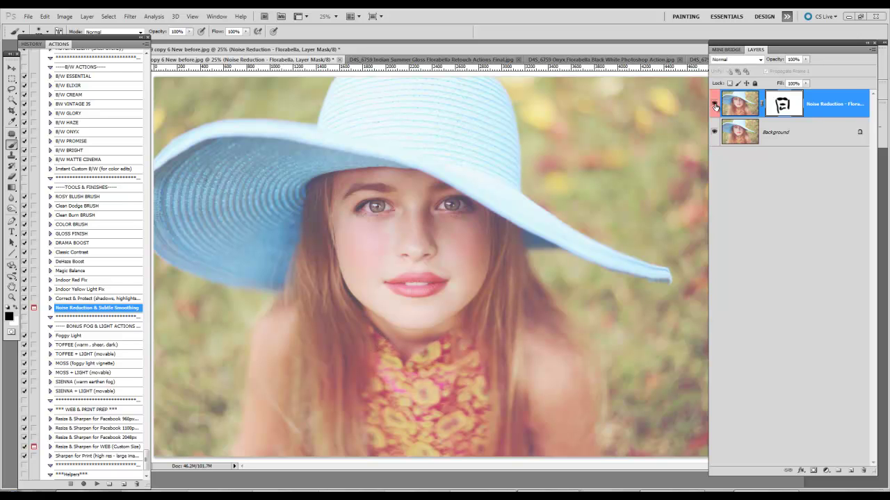
pyautogui.click(715, 105)
pyautogui.click(714, 106)
pyautogui.rightClick(792, 137)
pyautogui.click(809, 214)
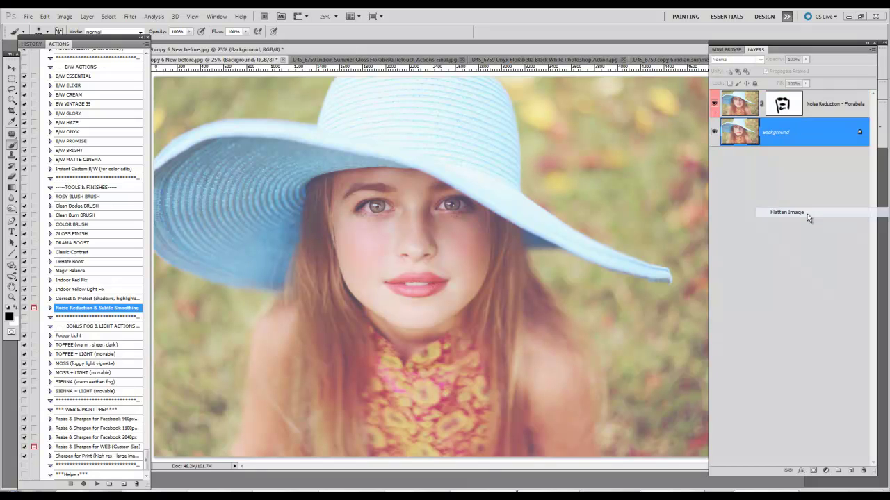
# Run the EYES: Whiten Eye Whites action from the Florabella Workflow & Retouch set.
pyautogui.moveTo(147, 455); pyautogui.dragTo(145, 390)
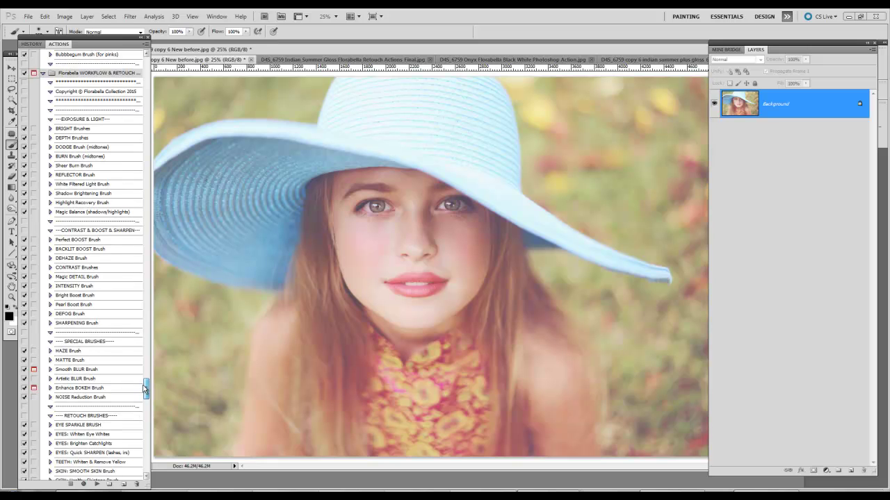
pyautogui.moveTo(144, 389); pyautogui.dragTo(145, 390)
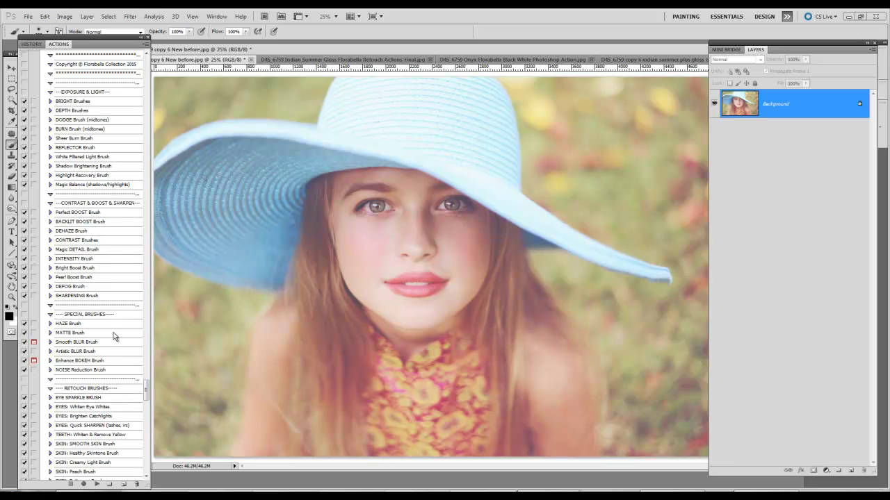
pyautogui.moveTo(148, 391); pyautogui.dragTo(147, 397)
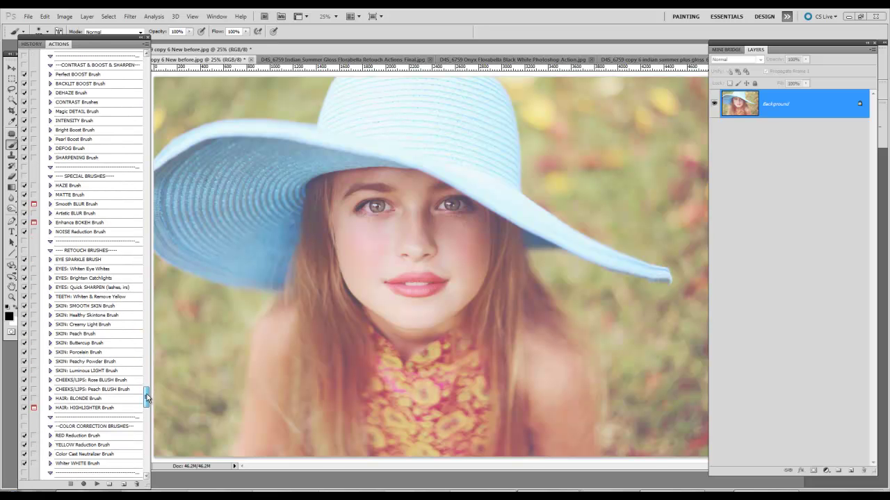
pyautogui.click(93, 270)
pyautogui.click(97, 484)
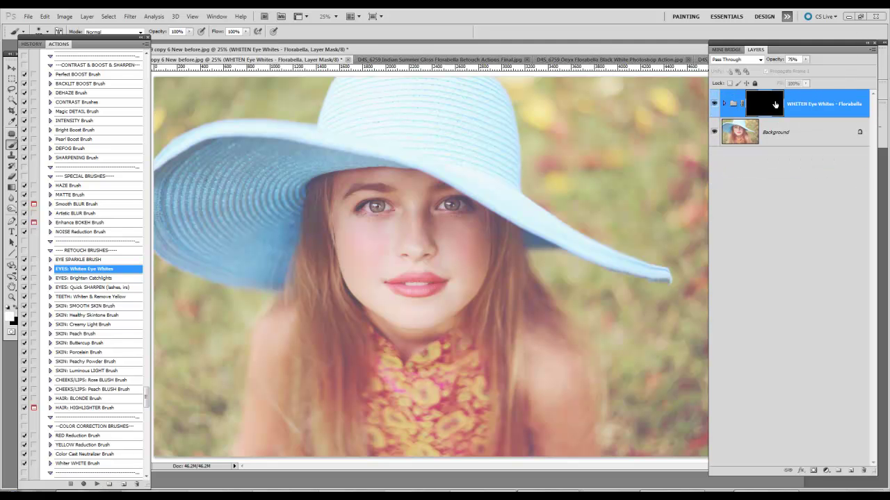
# Paint white over the eye whites on the WHITEN Eye Whites mask with a much smaller brush.
pyautogui.hotkey('ctrl', '+')
pyautogui.hotkey('ctrl', '+')
pyautogui.hotkey('ctrl', '+')
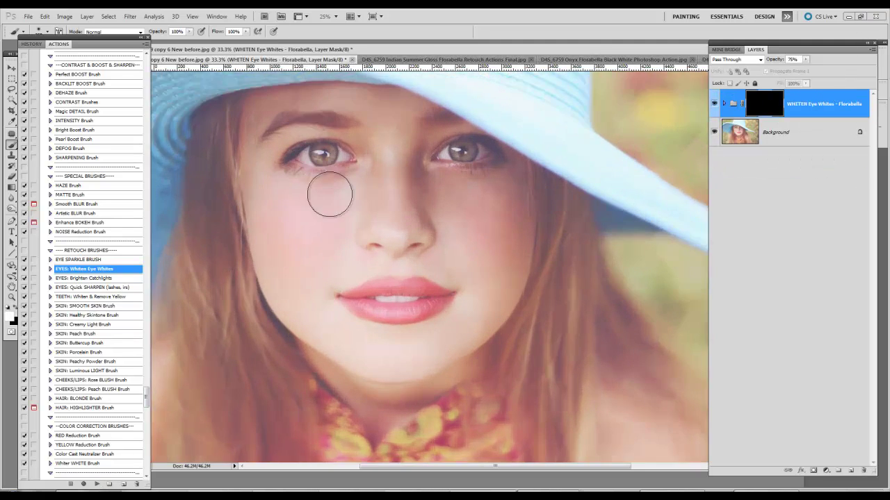
pyautogui.press('[')
pyautogui.press('[')
pyautogui.press('[')
pyautogui.press('[')
pyautogui.press('[')
pyautogui.press('[')
pyautogui.press('[')
pyautogui.press('[')
pyautogui.moveTo(249, 104)
pyautogui.mouseDown()
pyautogui.moveTo(239, 112)
pyautogui.moveTo(253, 117)
pyautogui.moveTo(247, 106)
pyautogui.mouseUp()
pyautogui.moveTo(303, 111); pyautogui.dragTo(313, 109)
# Finish painting the eye whites at 100% brush opacity, and switch the paint colour to black for mask cleanup.
pyautogui.moveTo(164, 33); pyautogui.dragTo(147, 32)
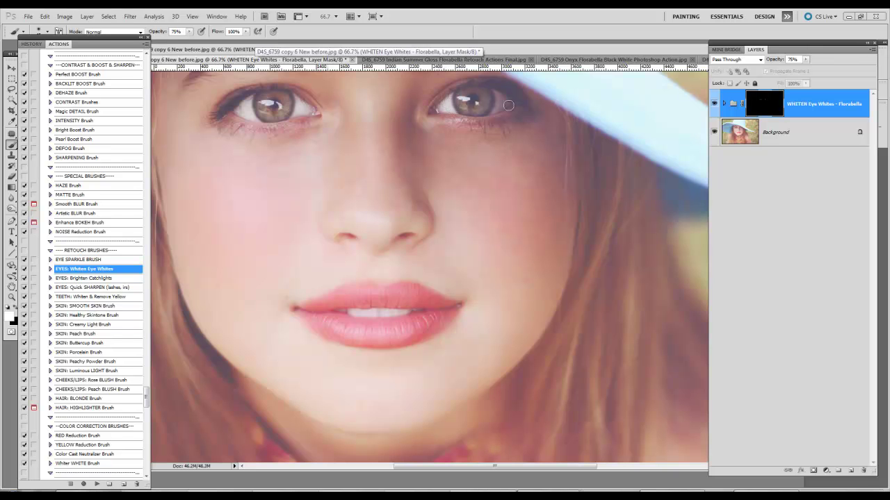
pyautogui.moveTo(155, 32); pyautogui.dragTo(175, 33)
pyautogui.moveTo(506, 105); pyautogui.dragTo(500, 106)
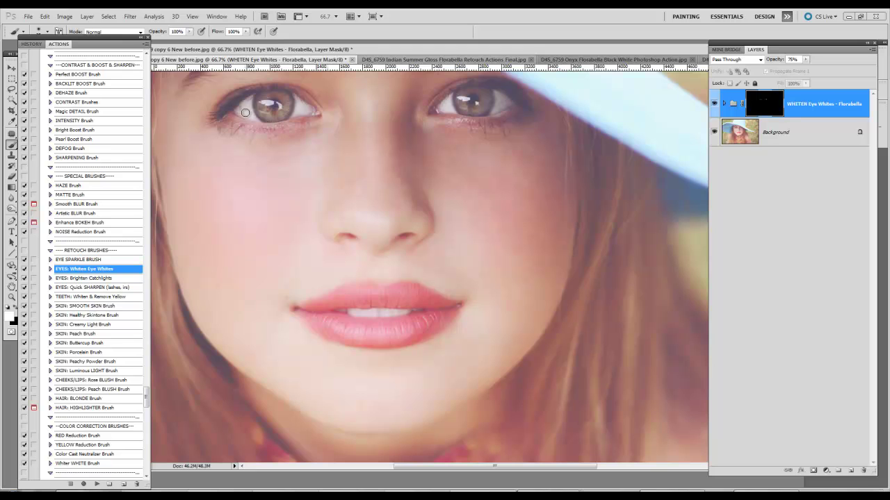
pyautogui.click(15, 308)
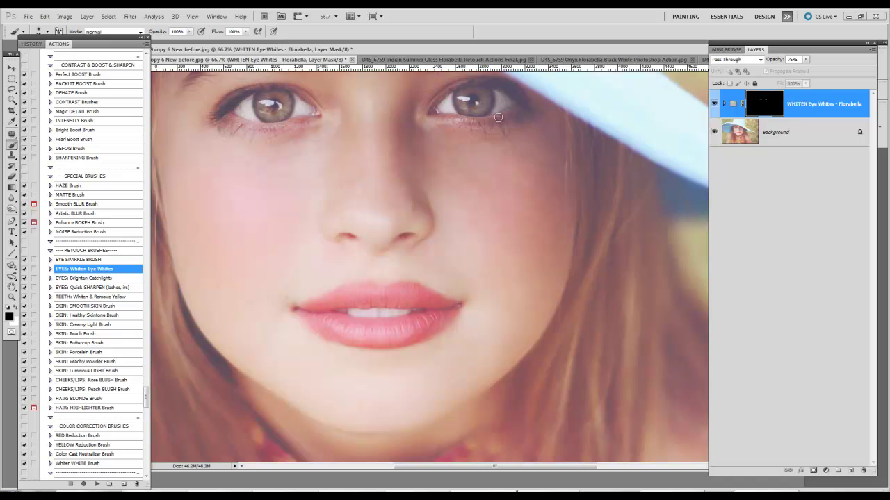
pyautogui.hotkey('ctrl', '-')
pyautogui.hotkey('ctrl', '-')
pyautogui.hotkey('ctrl', '-')
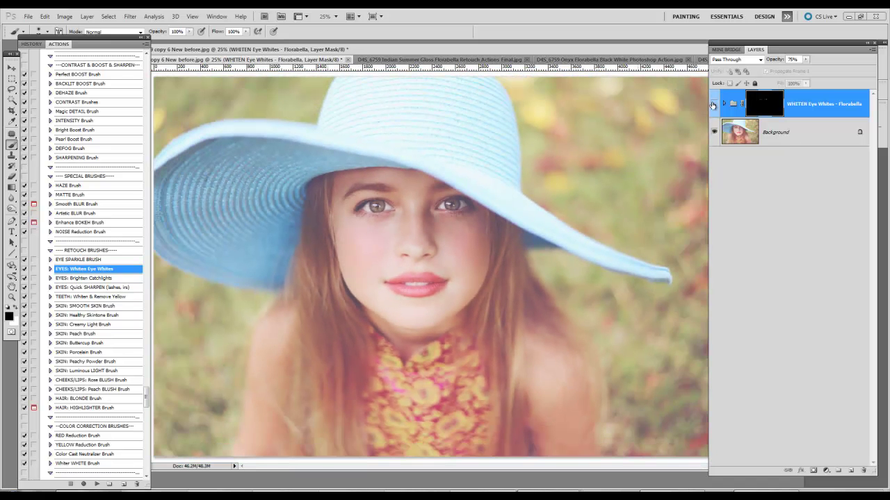
# Show the WHITEN Eye Whites group and adjust the opacity of its LIGHTER Eye Whites layer.
pyautogui.click(713, 103)
pyautogui.click(724, 103)
pyautogui.click(841, 132)
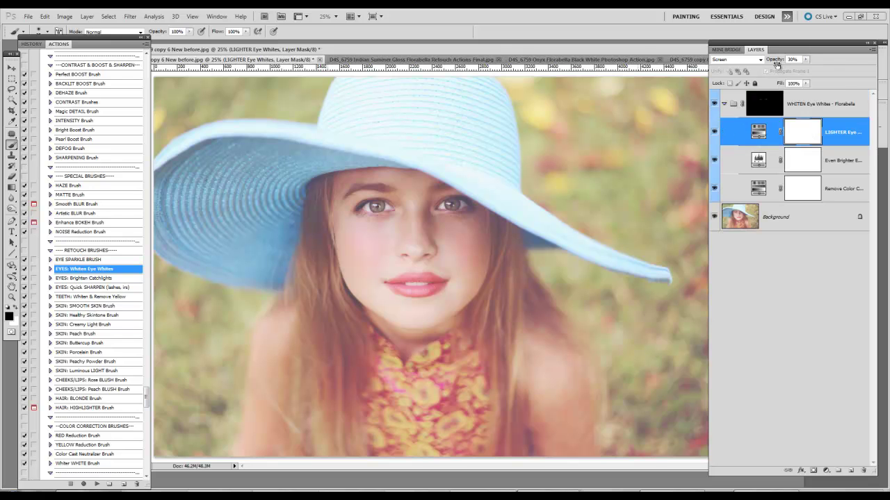
pyautogui.moveTo(780, 62); pyautogui.dragTo(651, 55)
# Set the WHITEN Eye Whites group's opacity to 62% and flatten the image.
pyautogui.click(812, 104)
pyautogui.moveTo(779, 63); pyautogui.dragTo(595, 51)
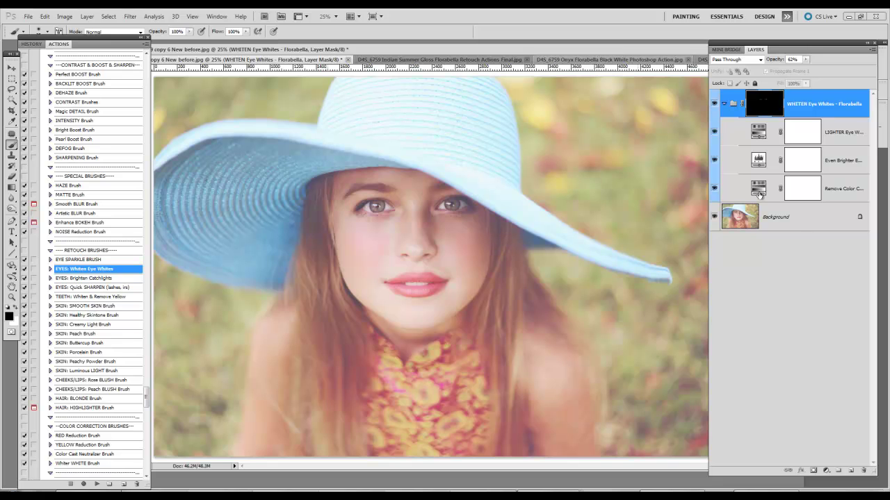
pyautogui.rightClick(814, 222)
pyautogui.click(765, 301)
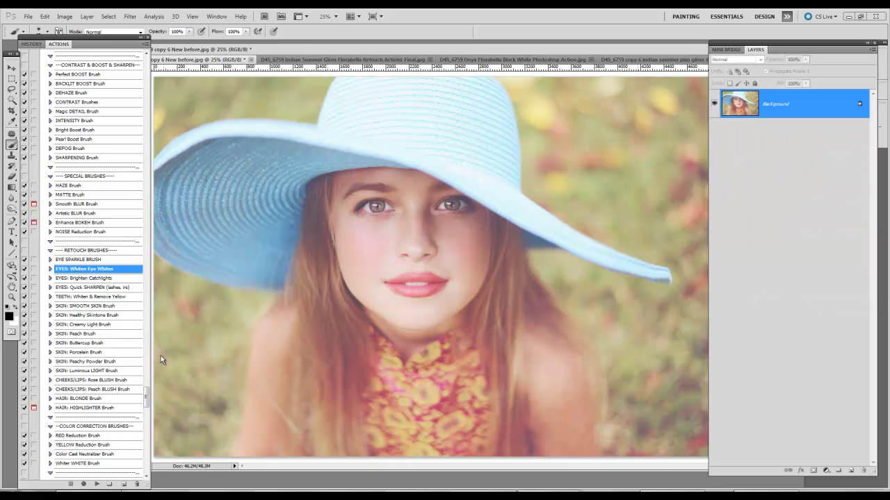
# Sharpen both eyes with the SHARPENING Brush action and set its layer's opacity to 35%.
pyautogui.click(91, 158)
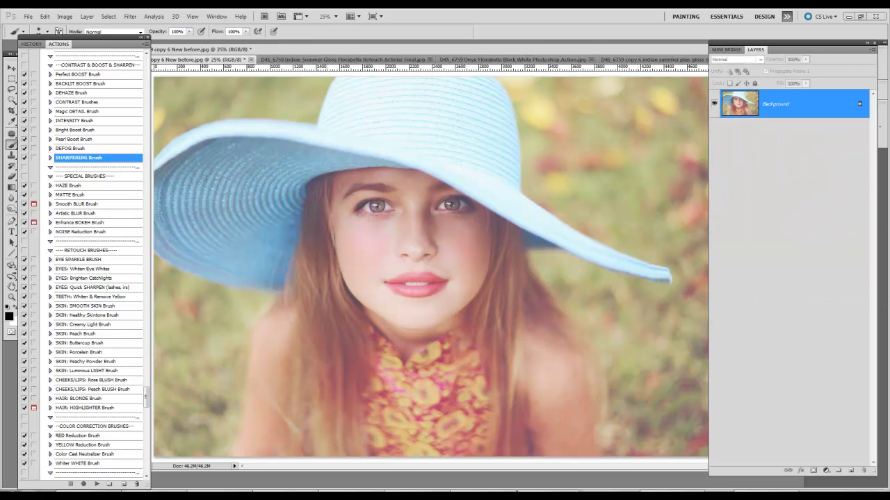
pyautogui.click(97, 485)
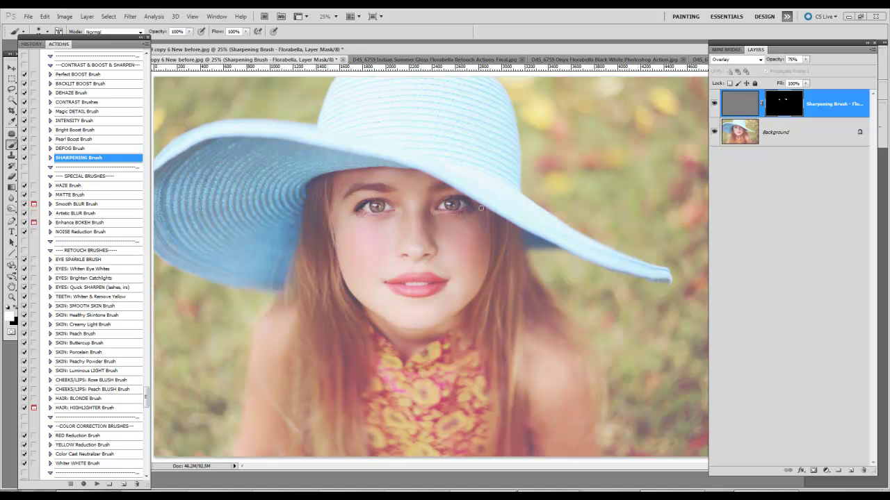
pyautogui.moveTo(778, 61); pyautogui.dragTo(585, 55)
pyautogui.hotkey('ctrl', '-')
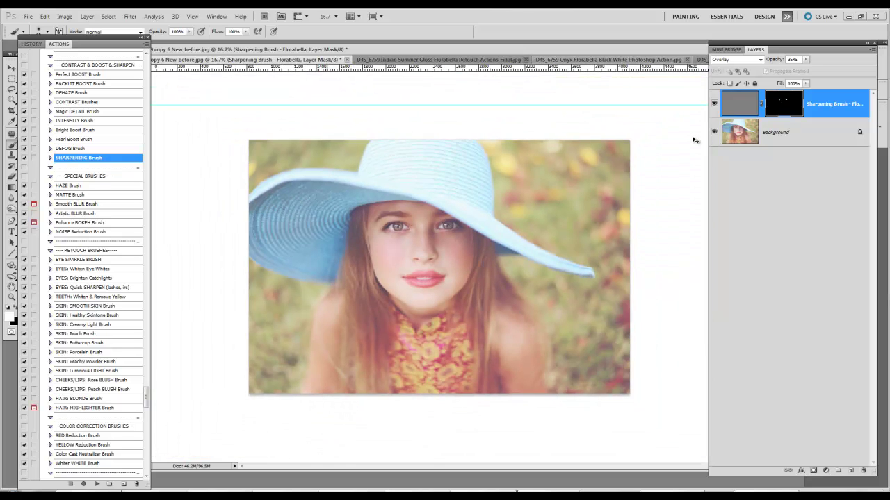
pyautogui.hotkey('ctrl', '+')
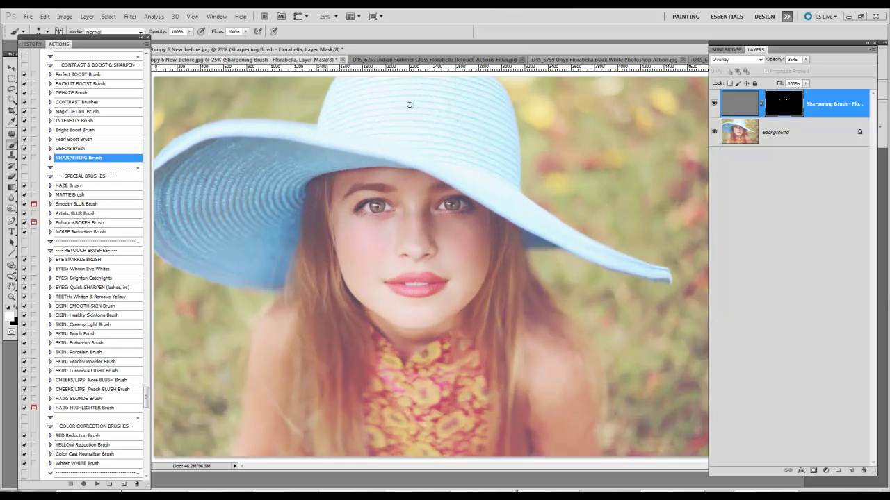
# Compare the finished Onyx black-and-white version and the Indian Summer final with the unedited before photo.
pyautogui.click(578, 61)
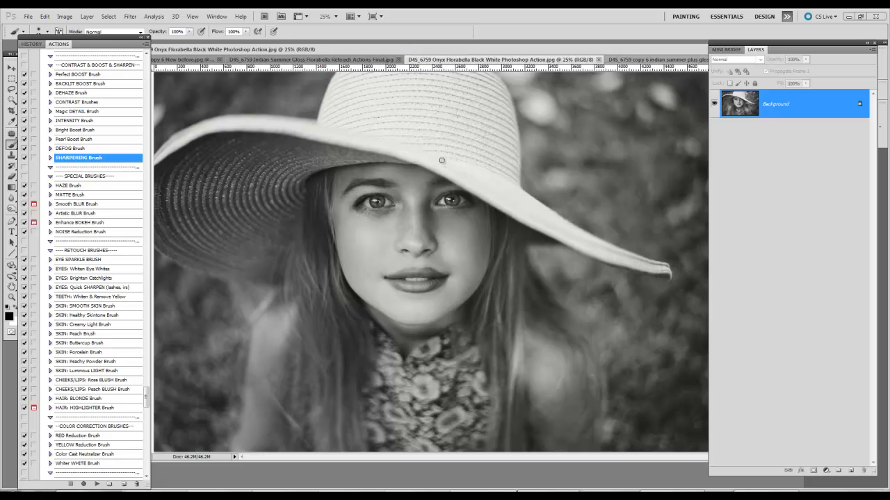
pyautogui.click(337, 60)
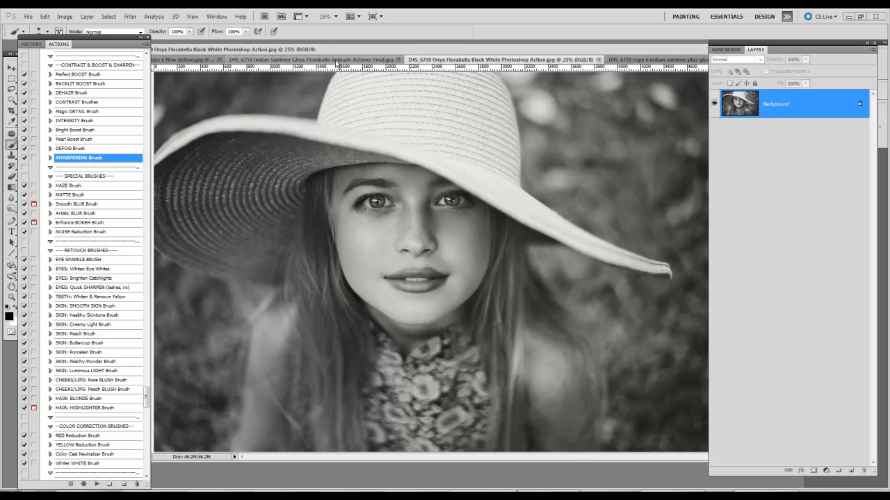
pyautogui.click(180, 60)
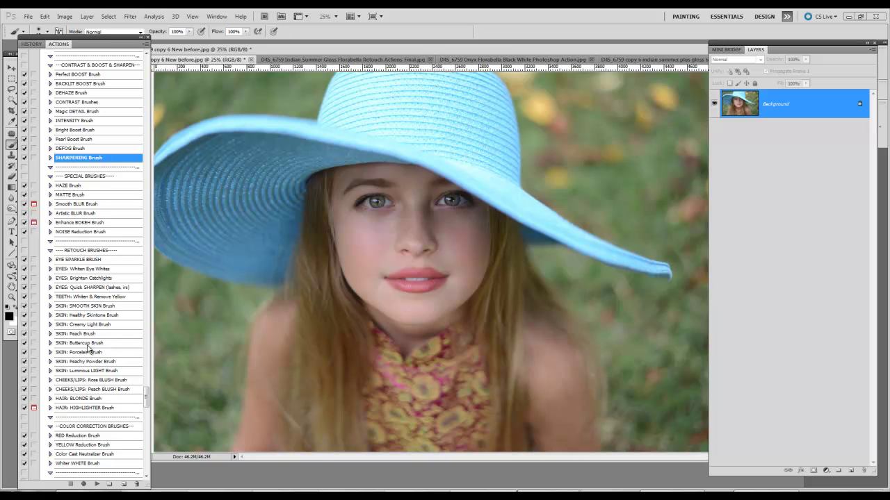
# Run the Instant Custom B/W action on the Indian Summer Gloss final image.
pyautogui.click(315, 60)
pyautogui.moveTo(147, 398); pyautogui.dragTo(147, 451)
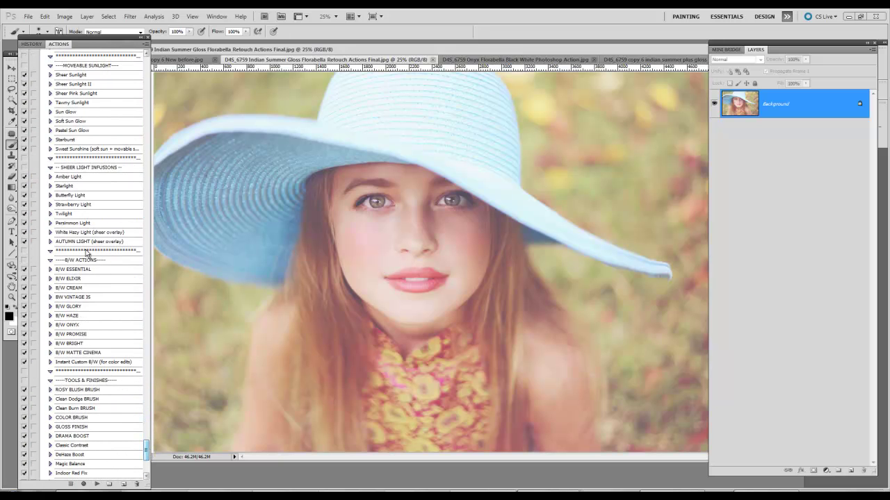
pyautogui.click(101, 362)
pyautogui.click(97, 484)
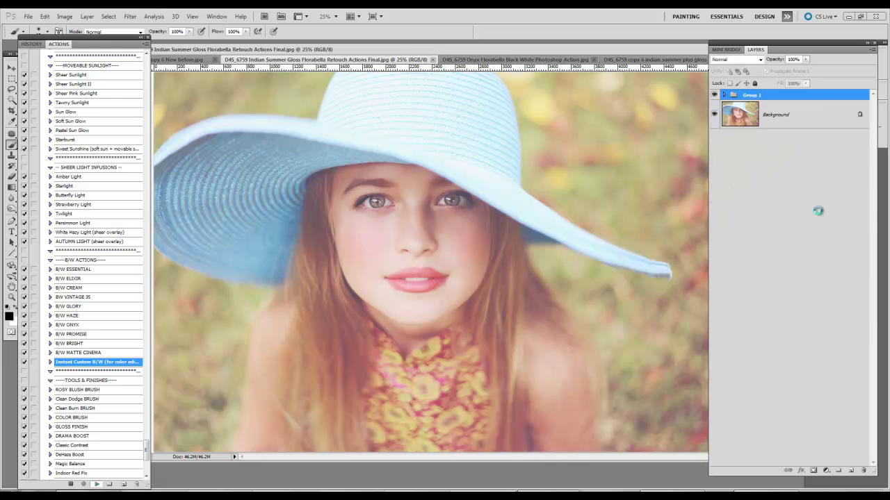
# Compare the image with and without the Instant Custom BW group, and preview its HAZE and MATTE layers.
pyautogui.click(714, 95)
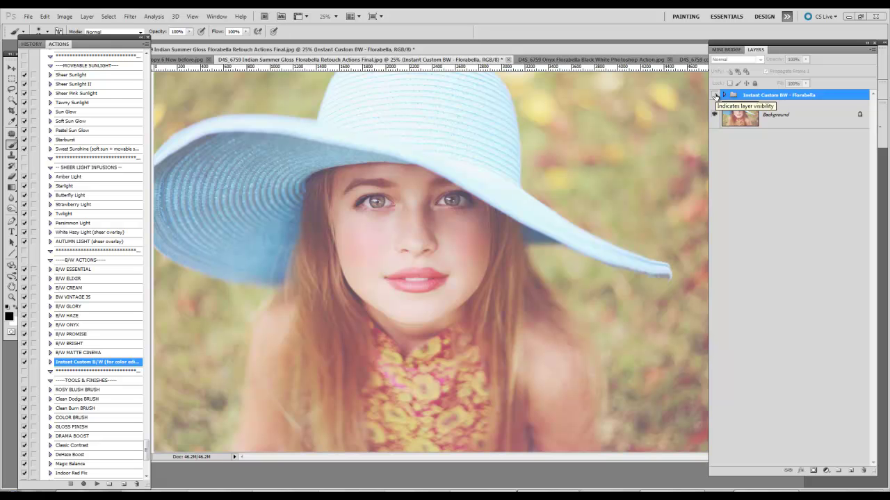
pyautogui.click(714, 95)
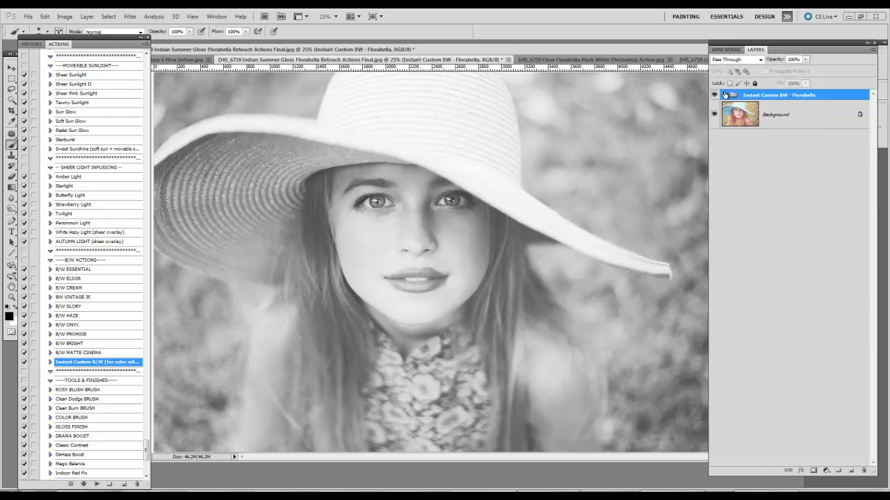
pyautogui.click(725, 95)
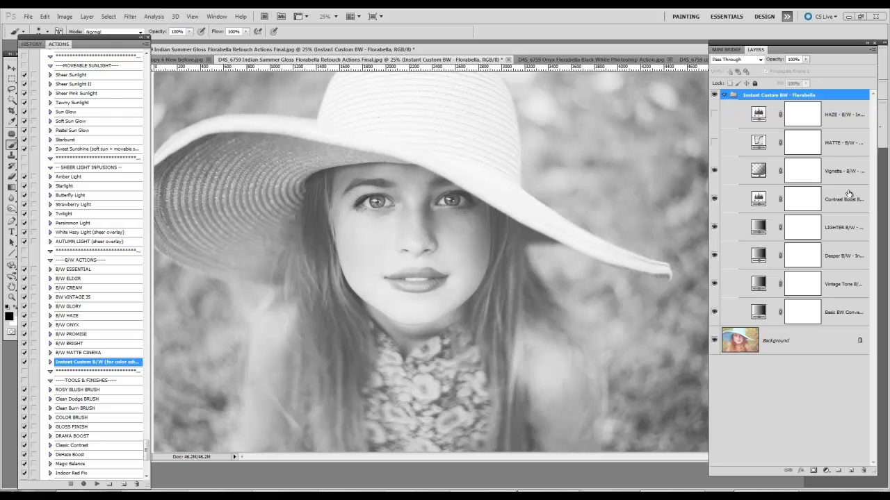
pyautogui.click(712, 143)
pyautogui.click(716, 118)
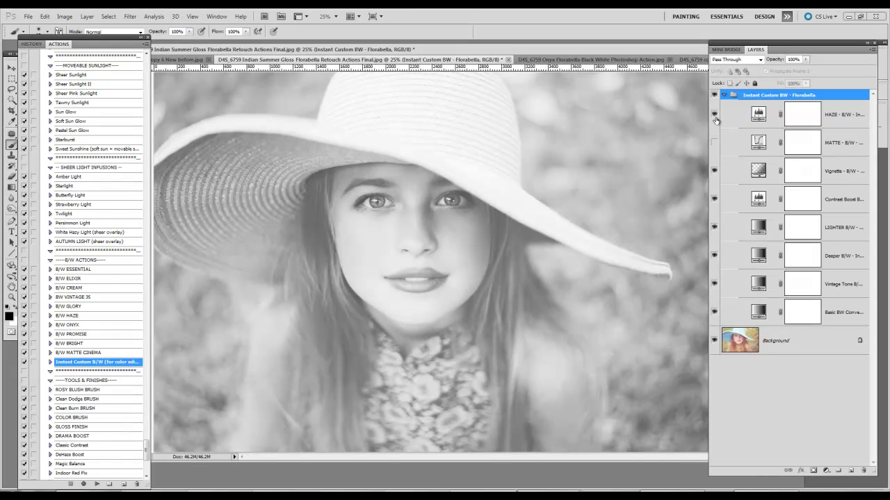
pyautogui.click(715, 141)
pyautogui.click(714, 141)
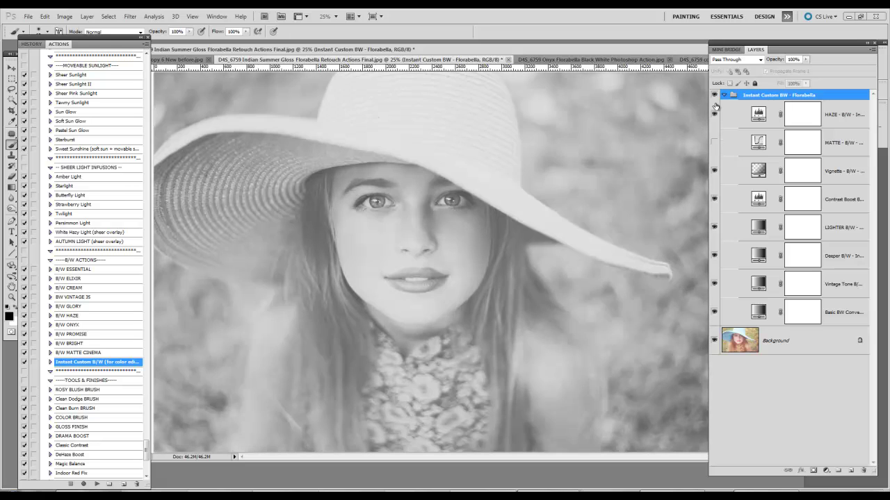
pyautogui.click(714, 113)
# Raise the opacity of the Deeper B/W layer and turn on the MATTE B/W layer.
pyautogui.click(844, 259)
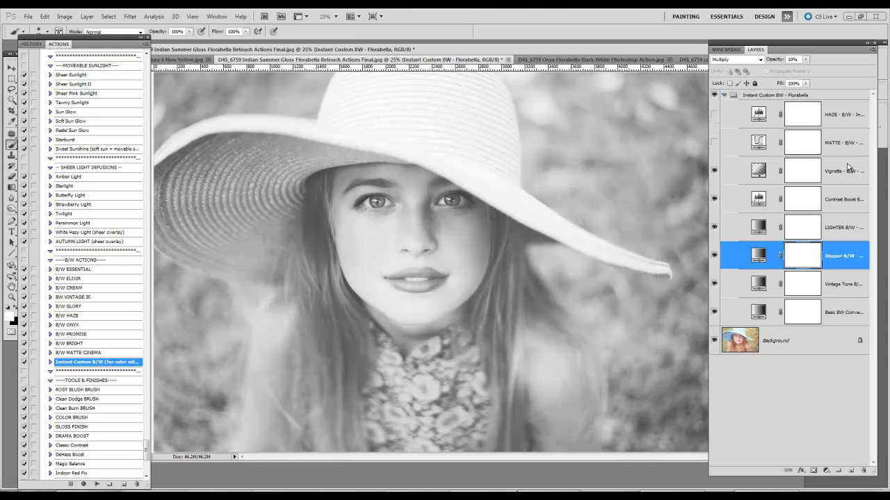
pyautogui.moveTo(776, 60); pyautogui.dragTo(792, 58)
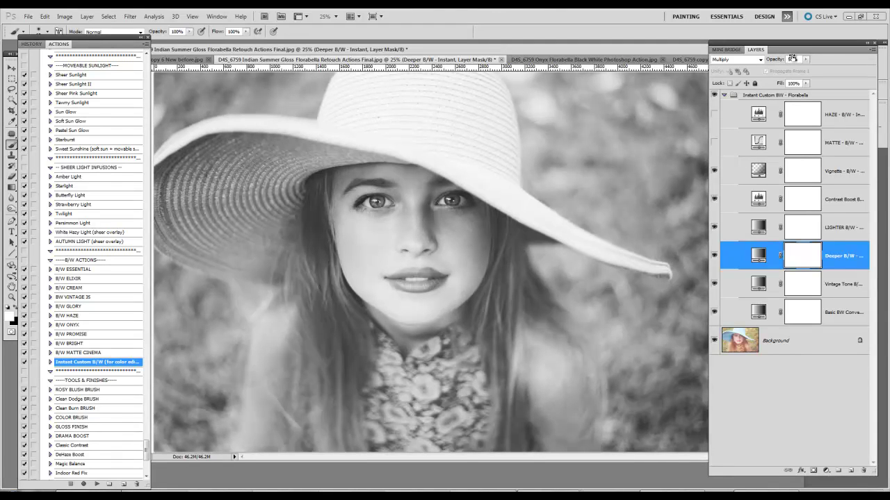
pyautogui.click(713, 143)
# Run the B/W ONYX action on the unedited "copy 6 New before.jpg" photo.
pyautogui.click(178, 60)
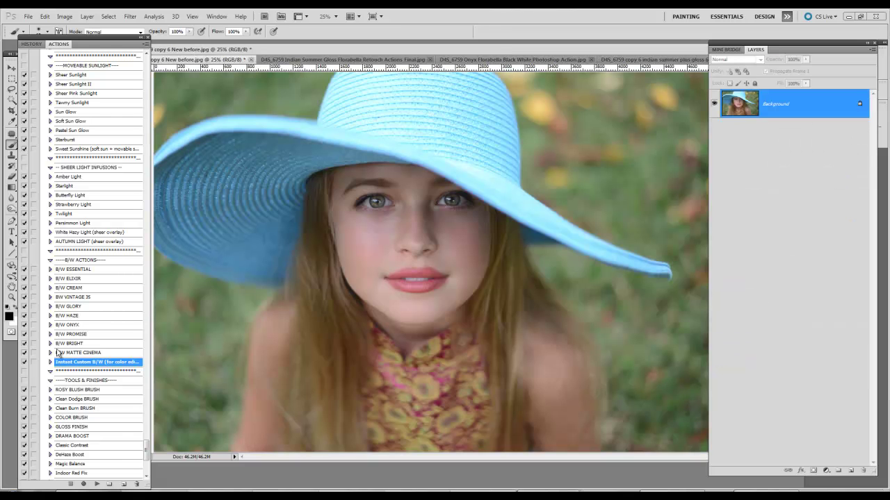
pyautogui.click(83, 326)
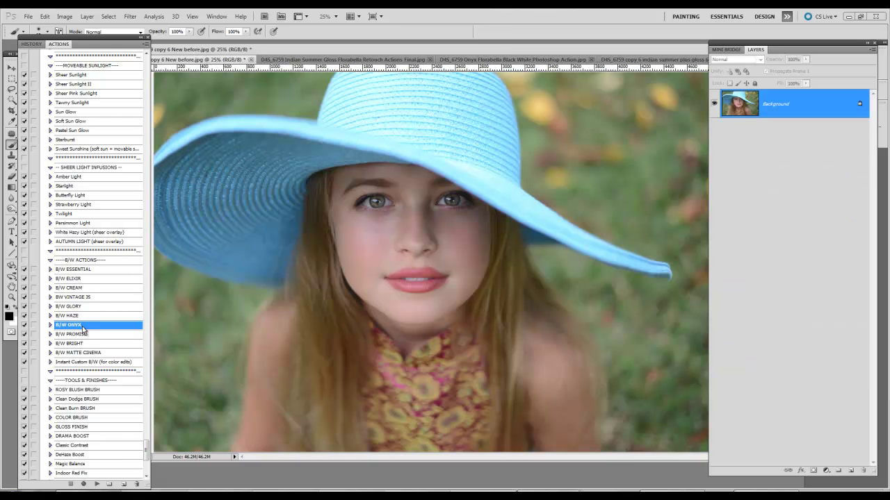
pyautogui.click(98, 484)
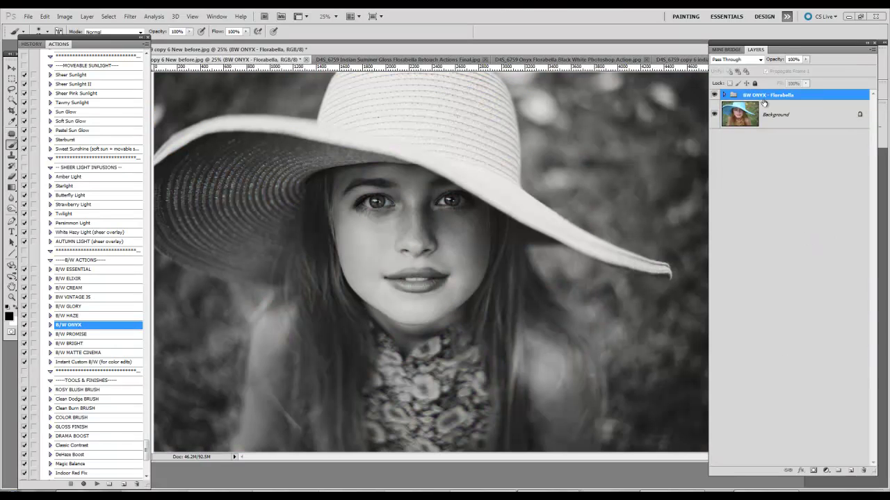
# Expand the BW ONYX group, and target the Bright Dodge Brush mask with a much larger brush.
pyautogui.click(723, 95)
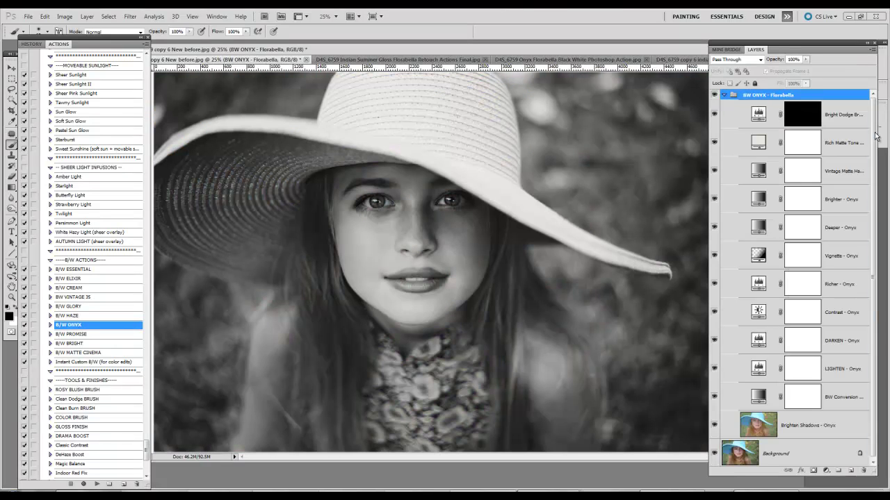
pyautogui.click(799, 117)
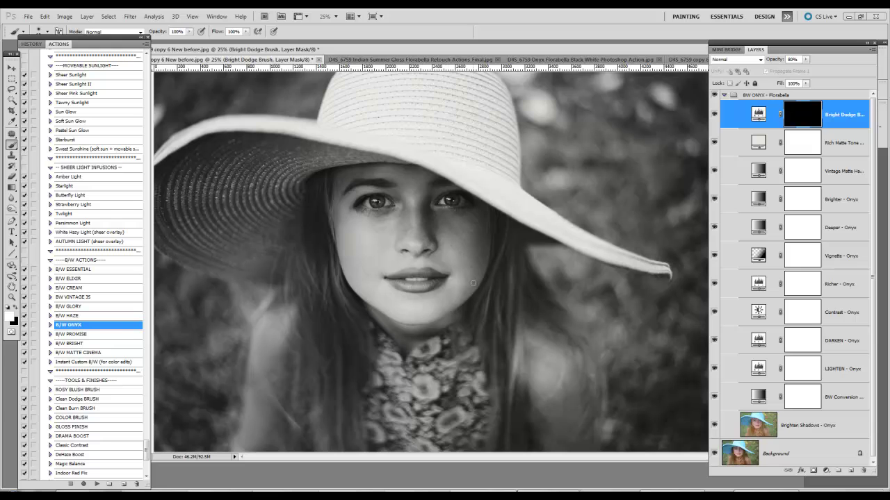
pyautogui.press(']')
pyautogui.press(']')
pyautogui.press(']')
pyautogui.press(']')
pyautogui.press(']')
pyautogui.press(']')
pyautogui.press(']')
pyautogui.press(']')
pyautogui.press(']')
pyautogui.press(']')
# Set the opacity of the Brighten Shadows - Onyx layer to 59%.
pyautogui.click(824, 420)
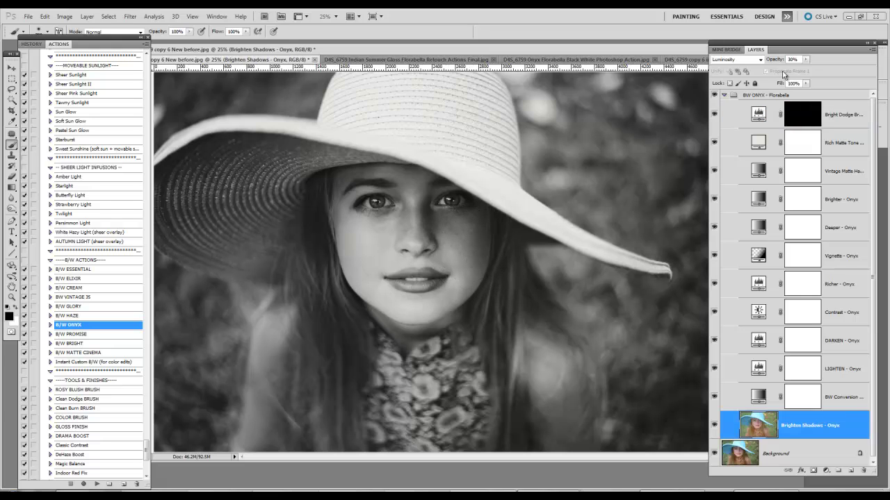
pyautogui.moveTo(775, 60); pyautogui.dragTo(788, 60)
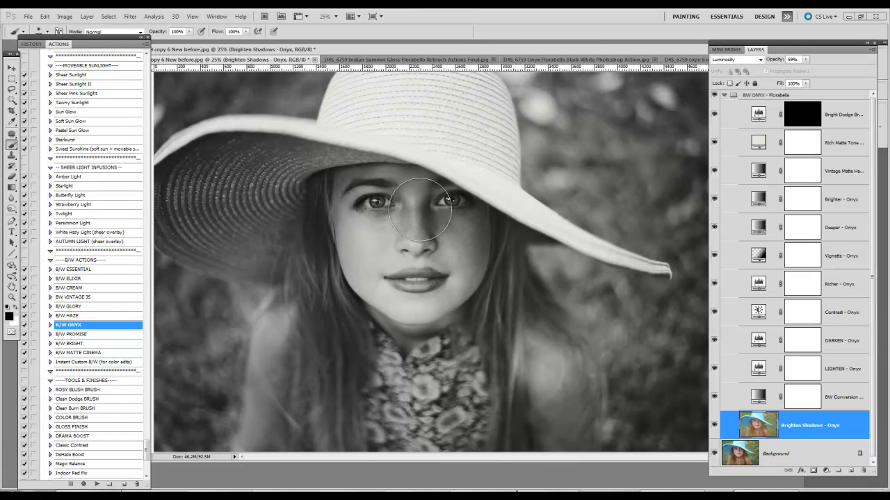
# Paint white on the Bright Dodge Brush mask with the large brush to brighten the girl's face and both shoulders.
pyautogui.click(791, 114)
pyautogui.moveTo(496, 248)
pyautogui.mouseDown()
pyautogui.moveTo(424, 211)
pyautogui.moveTo(431, 214)
pyautogui.moveTo(424, 198)
pyautogui.moveTo(484, 214)
pyautogui.moveTo(393, 197)
pyautogui.mouseUp()
pyautogui.click(549, 355)
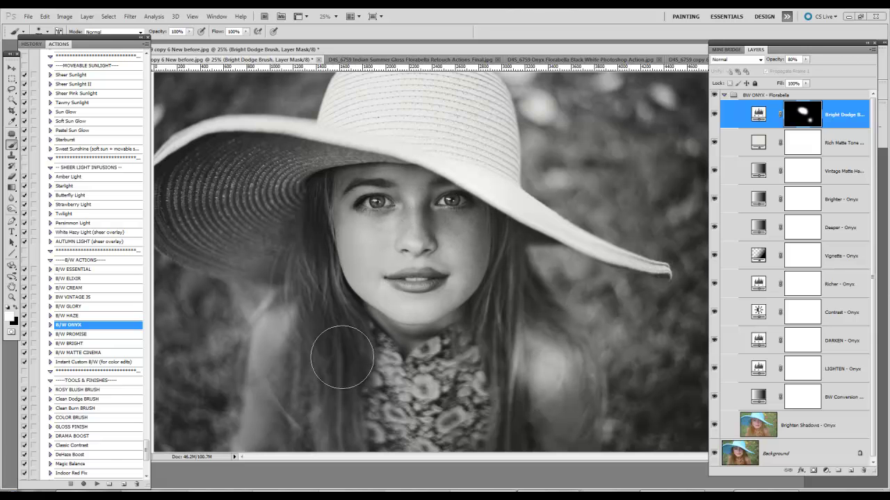
pyautogui.click(295, 332)
# Shrink the brush and brighten the strands of hair on both sides of the face on the Bright Dodge Brush mask.
pyautogui.press('[')
pyautogui.press('[')
pyautogui.press('[')
pyautogui.press('[')
pyautogui.press('[')
pyautogui.press('[')
pyautogui.press('[')
pyautogui.press('[')
pyautogui.moveTo(508, 246)
pyautogui.mouseDown()
pyautogui.moveTo(509, 371)
pyautogui.moveTo(495, 245)
pyautogui.mouseUp()
pyautogui.moveTo(304, 260)
pyautogui.mouseDown()
pyautogui.moveTo(325, 328)
pyautogui.moveTo(320, 274)
pyautogui.moveTo(331, 446)
pyautogui.mouseUp()
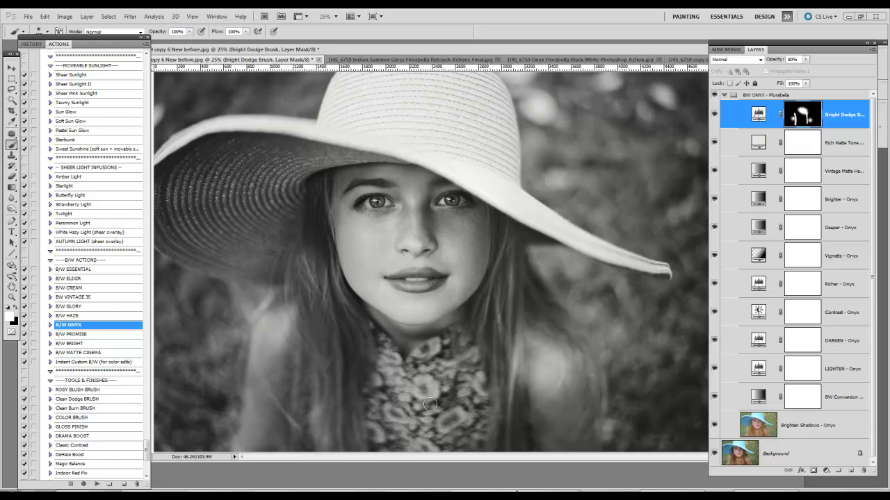
# Lower the brush opacity to 65% and brighten the floral top and the surrounding hair on the Bright Dodge Brush mask.
pyautogui.moveTo(168, 30); pyautogui.dragTo(143, 36)
pyautogui.moveTo(436, 373)
pyautogui.mouseDown()
pyautogui.moveTo(395, 431)
pyautogui.moveTo(442, 450)
pyautogui.moveTo(497, 425)
pyautogui.mouseUp()
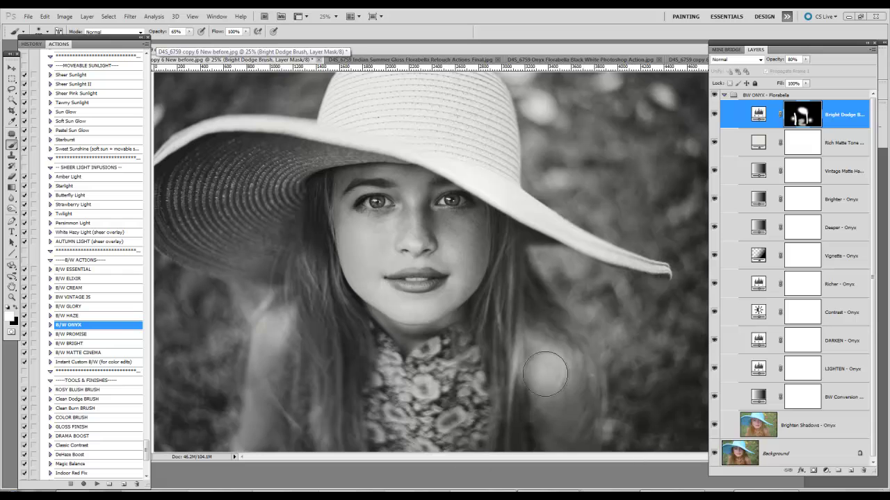
pyautogui.moveTo(534, 292); pyautogui.dragTo(566, 310)
pyautogui.moveTo(502, 339); pyautogui.dragTo(502, 358)
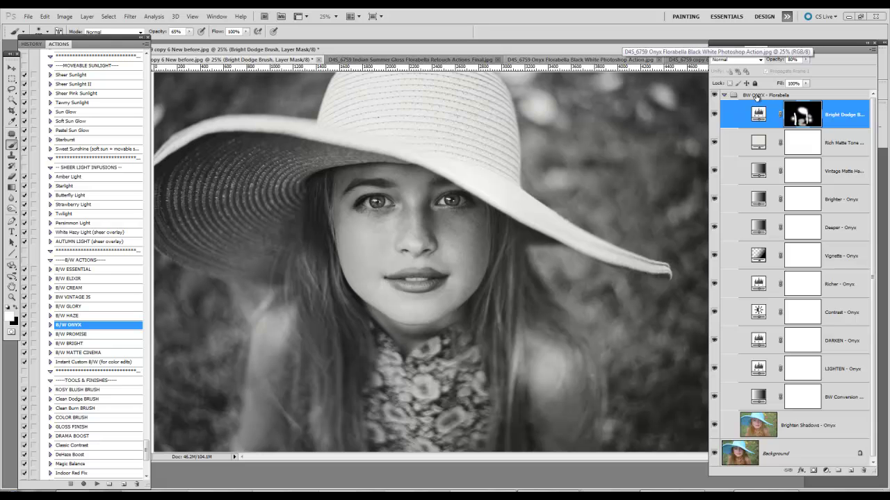
# Delete the BW ONYX group together with the Brighten Shadows - Onyx layer, leaving only the Background.
pyautogui.click(756, 96)
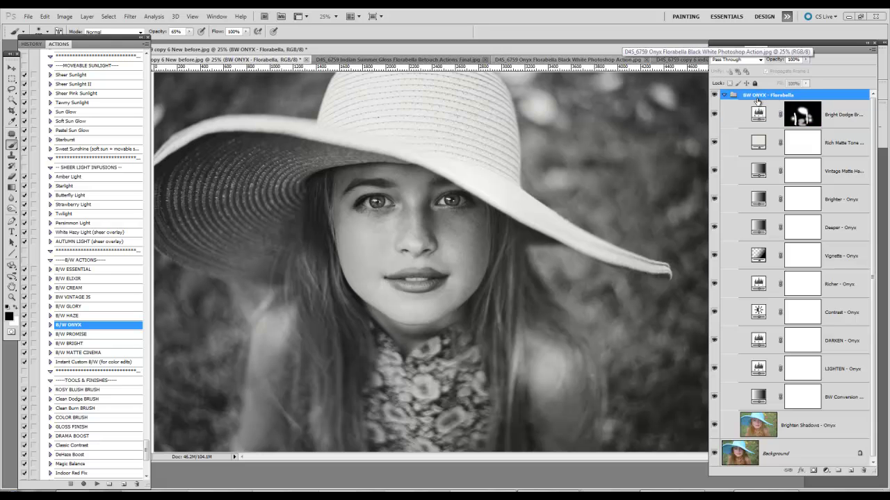
pyautogui.keyDown('shift'); pyautogui.click(827, 429); pyautogui.keyUp('shift')
pyautogui.moveTo(827, 428); pyautogui.dragTo(863, 471)
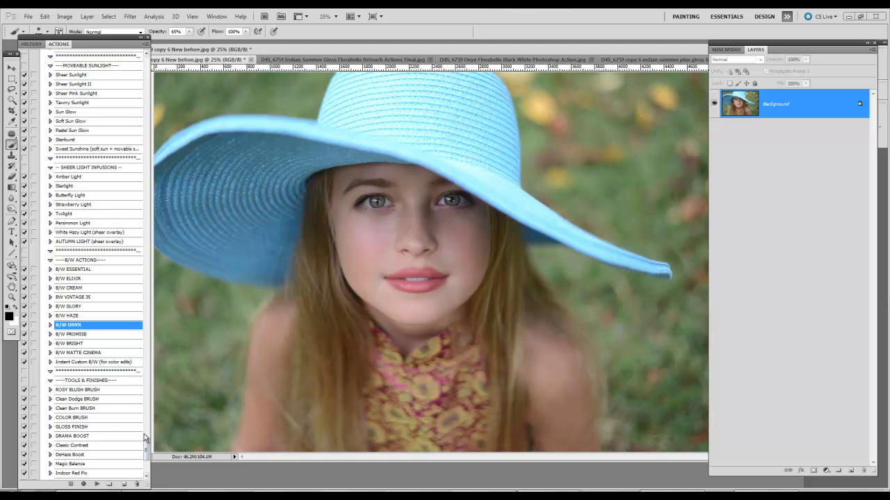
# Run the B/W PROMISE action on the photo and expand the resulting BW PROMISE group.
pyautogui.click(92, 335)
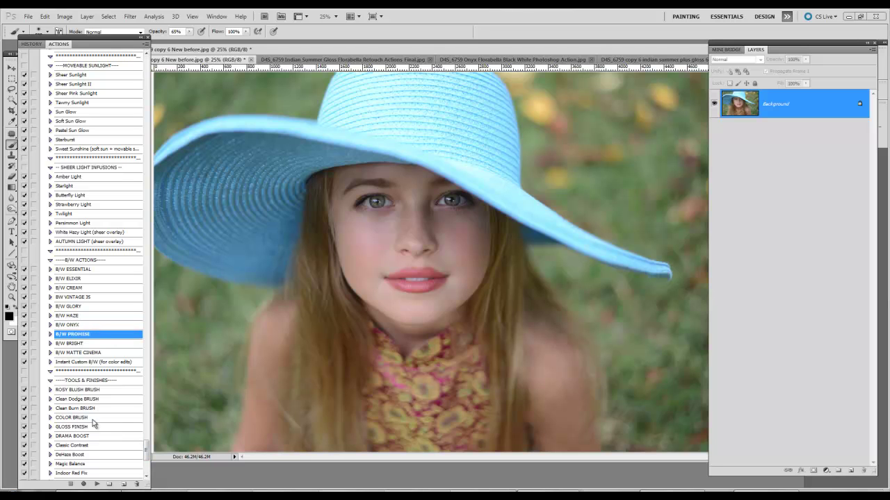
pyautogui.click(97, 484)
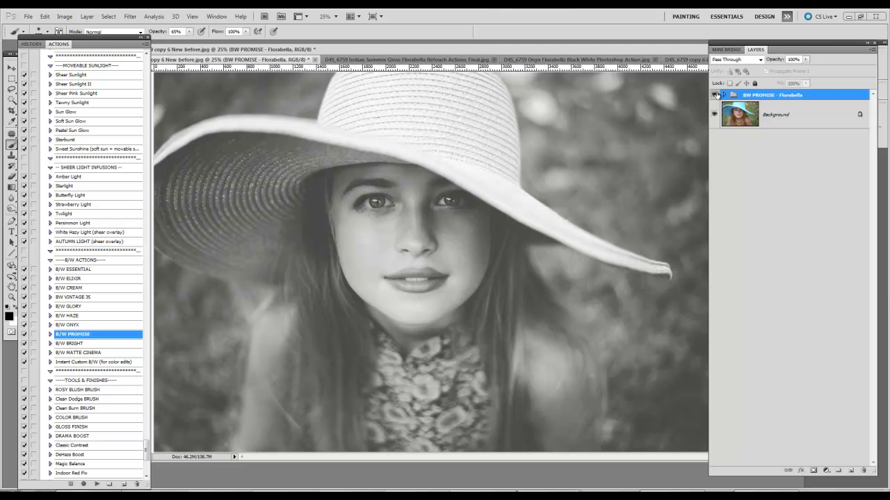
pyautogui.click(724, 95)
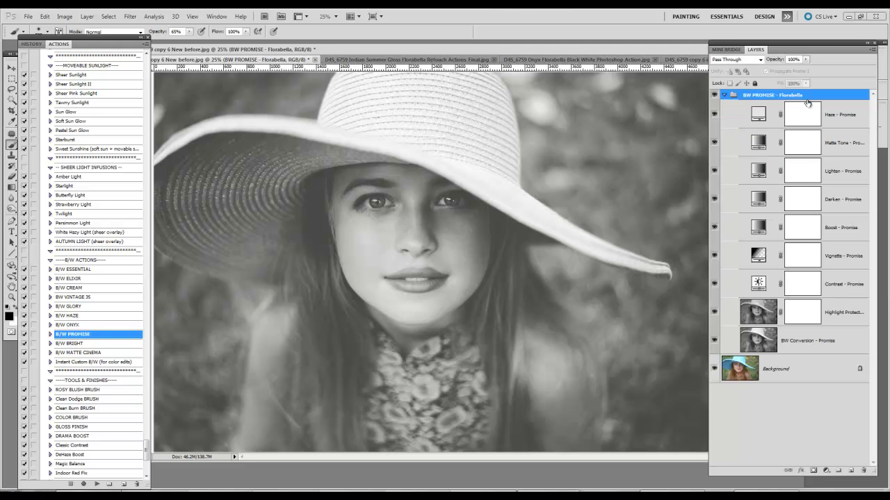
# Preview the image without Haze - Promise, and set that layer's opacity to 24% and Matte Tone - Promise to 5%.
pyautogui.click(836, 116)
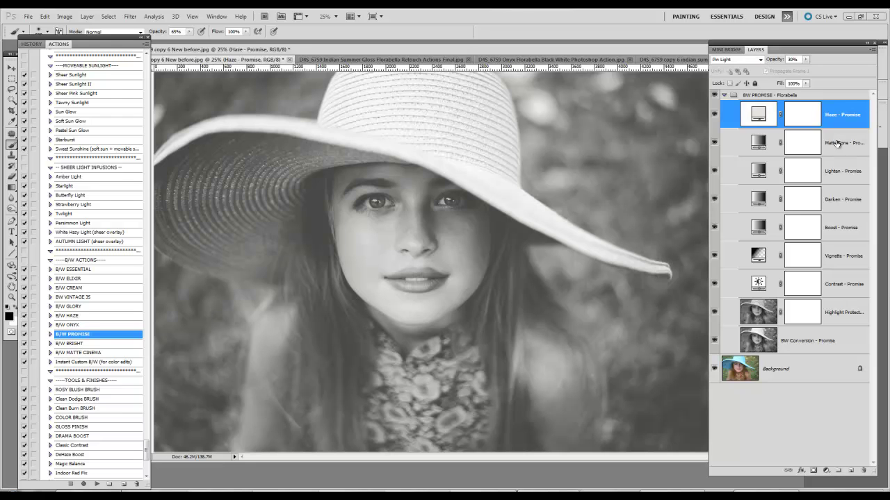
pyautogui.click(713, 115)
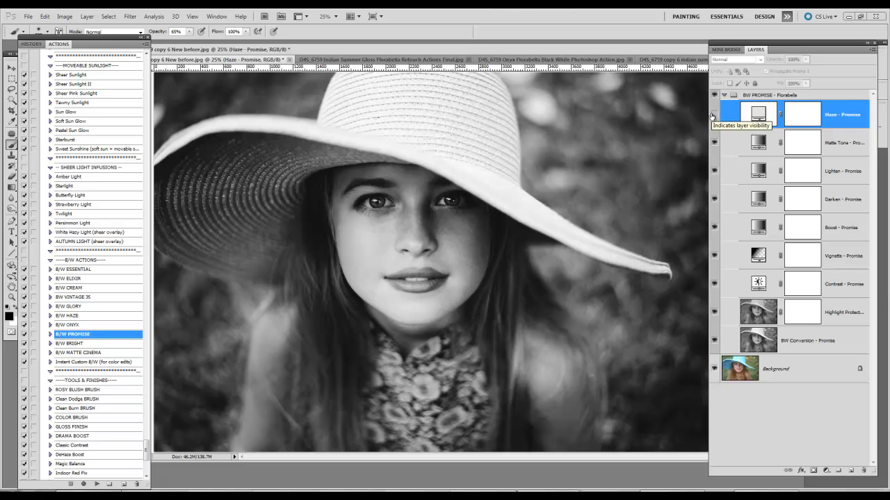
pyautogui.click(713, 114)
pyautogui.moveTo(785, 59); pyautogui.dragTo(777, 60)
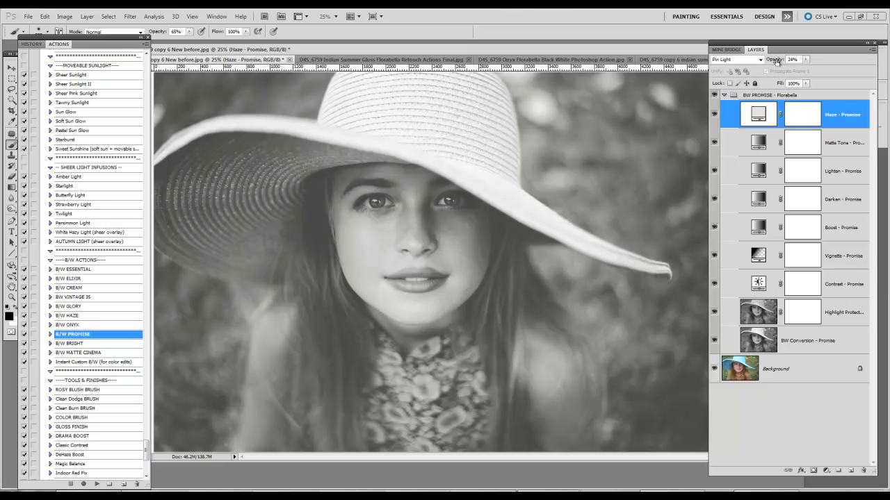
pyautogui.click(831, 141)
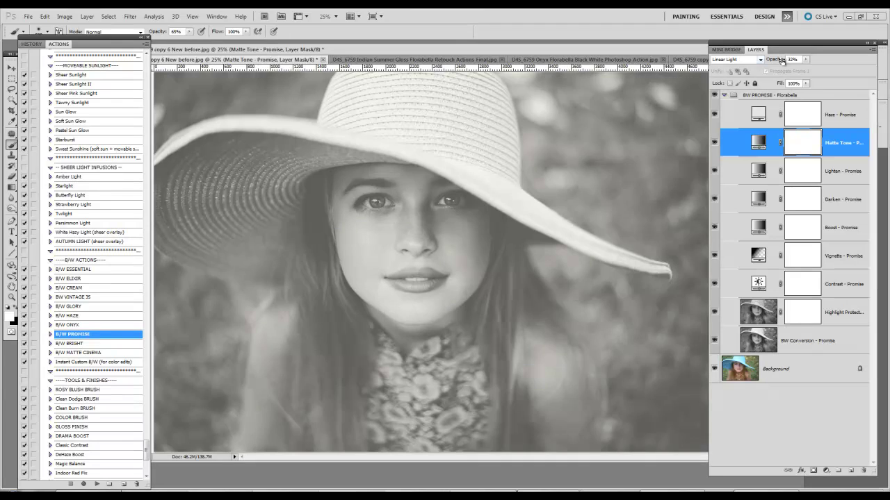
pyautogui.moveTo(775, 63); pyautogui.dragTo(766, 67)
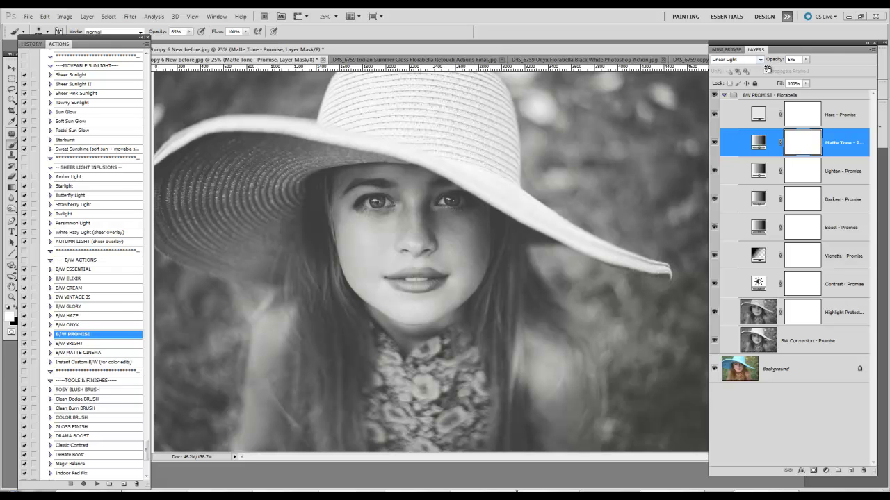
# Compare the image with and without the Vignette - Promise layer, and select the Lighten - Promise layer.
pyautogui.click(849, 255)
pyautogui.click(713, 256)
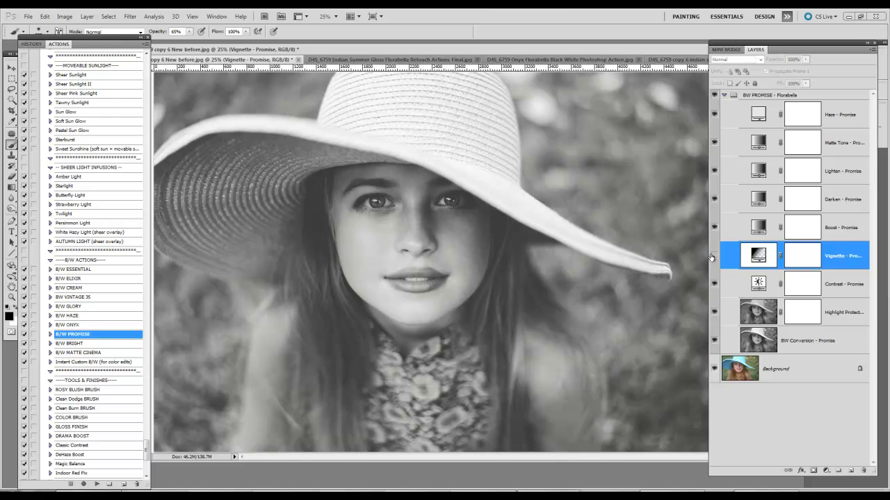
pyautogui.click(713, 256)
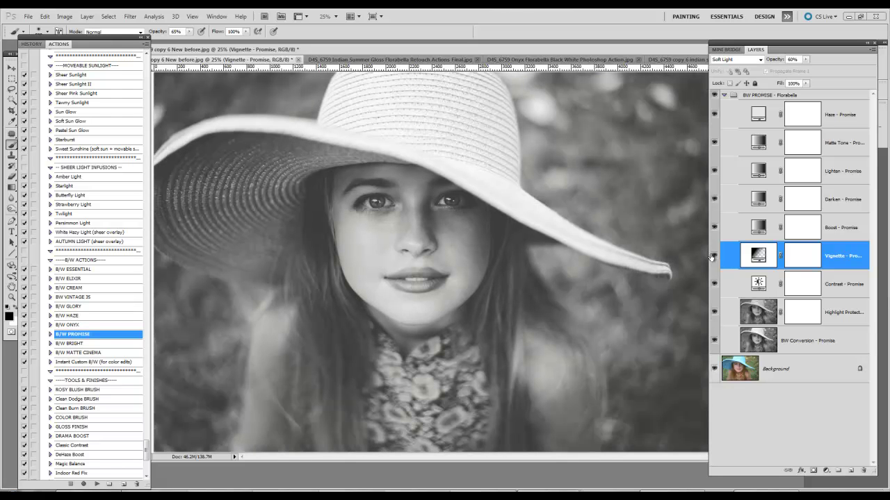
pyautogui.click(848, 174)
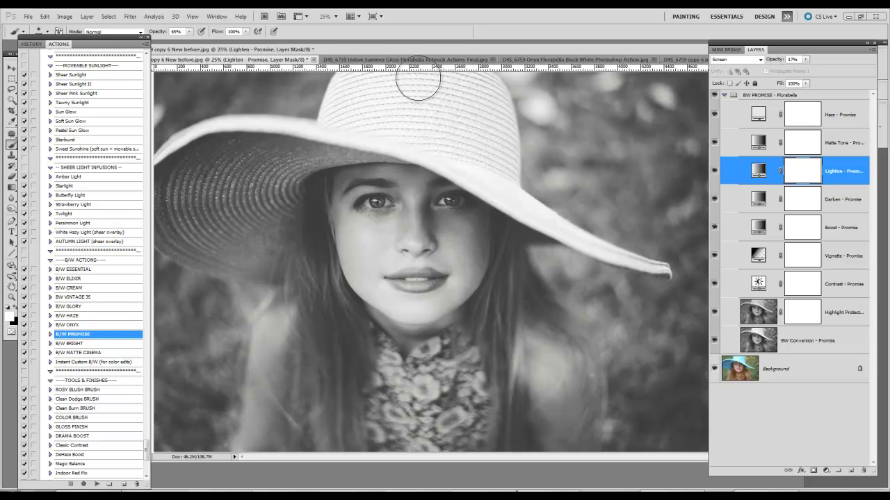
# Compare the Promise black-and-white edit with the open Indian Summer Gloss and Onyx versions of the portrait.
pyautogui.click(364, 59)
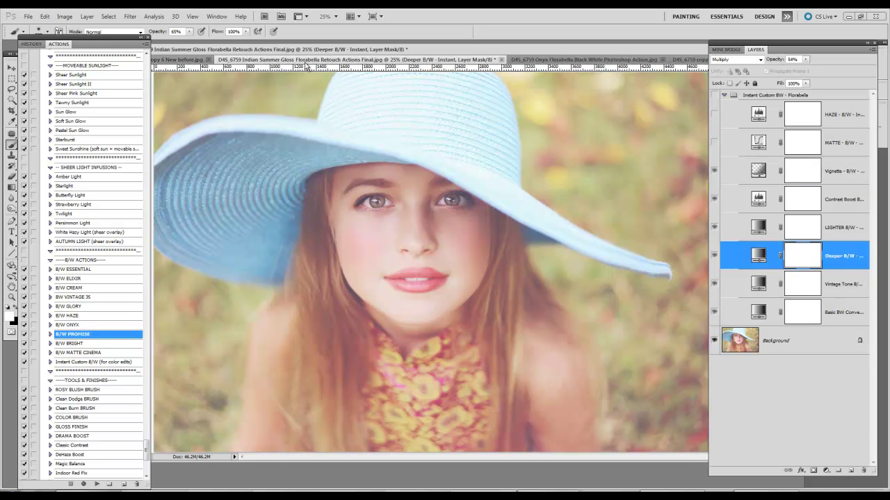
pyautogui.click(190, 62)
pyautogui.click(598, 61)
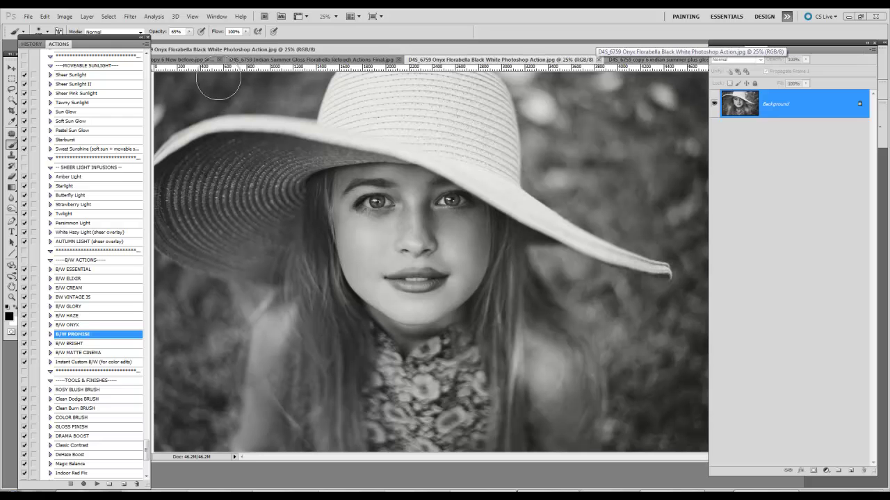
pyautogui.click(188, 62)
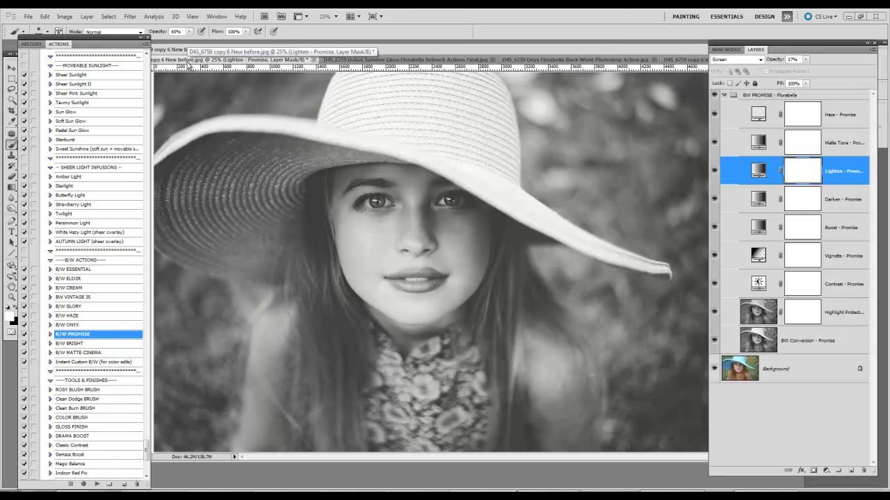
pyautogui.click(373, 60)
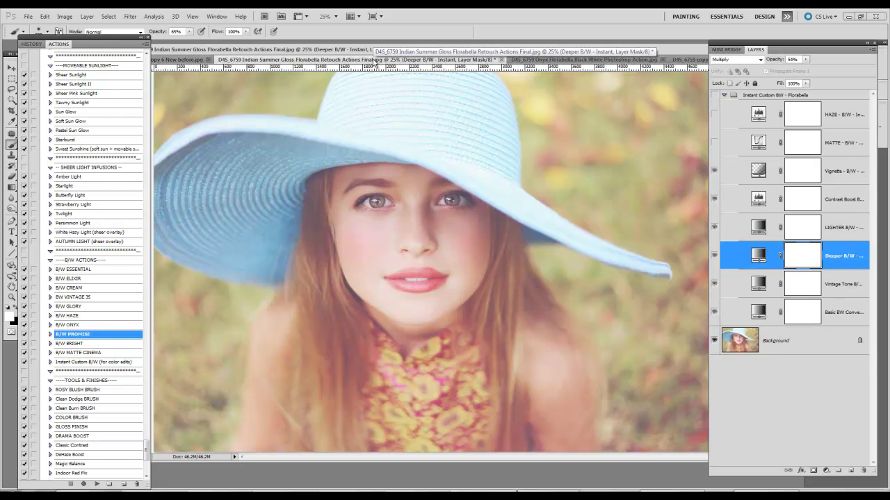